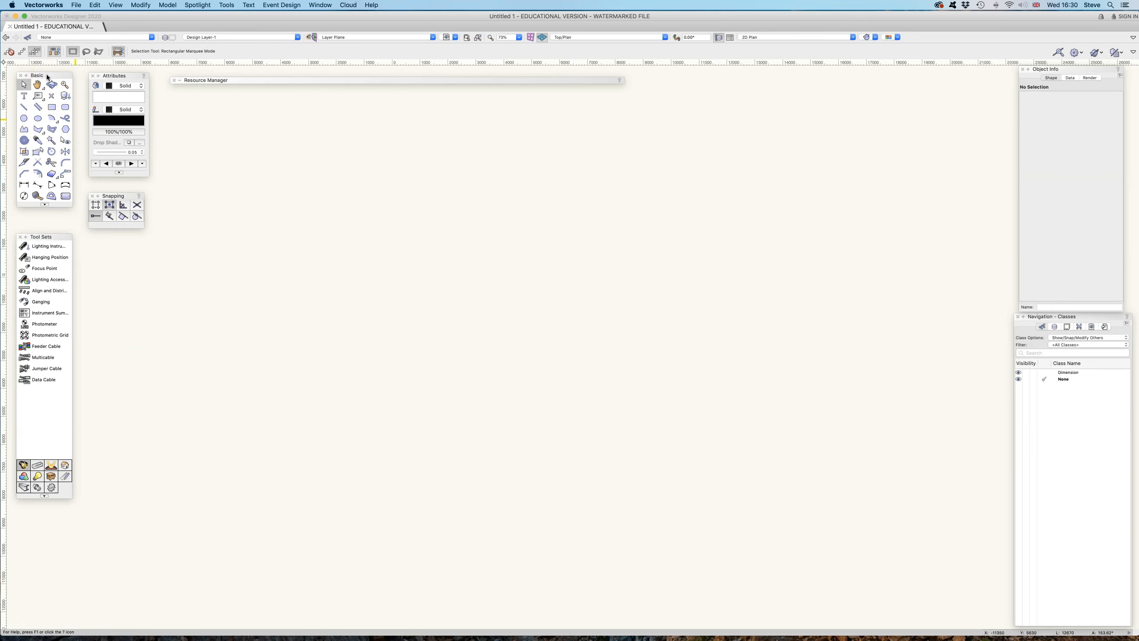
Reposition the Basic palette and draw a rectangle about 3560 by 2230 mm in Corner to Corner mode
mouse_move(47, 77)
mouse_down()
mouse_move(216, 161)
mouse_move(52, 84)
mouse_up()
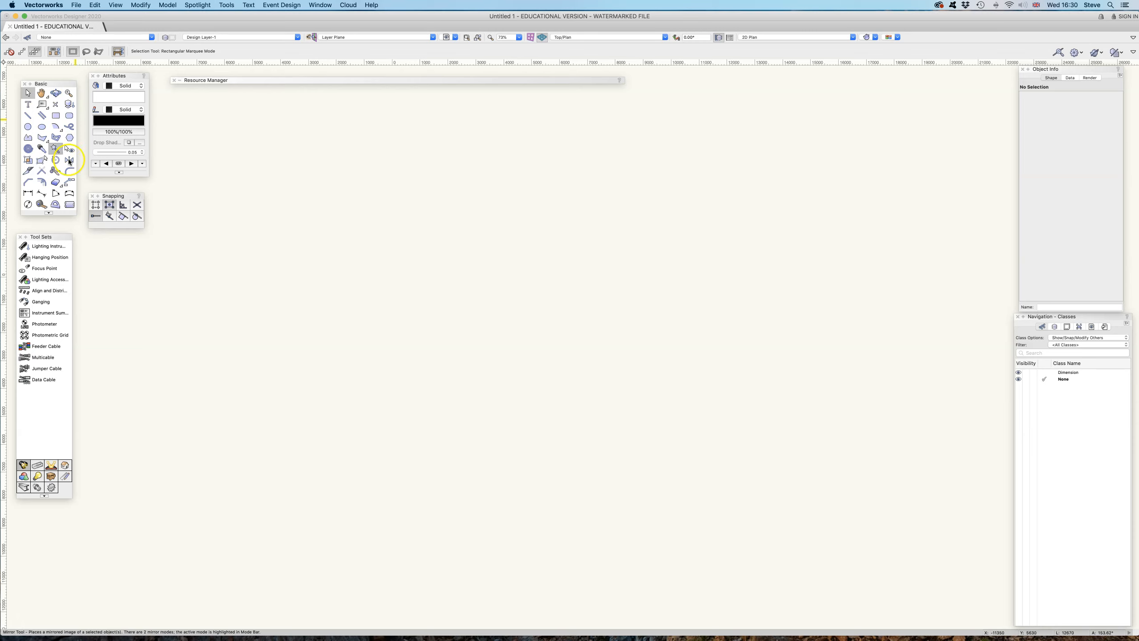
click(46, 136)
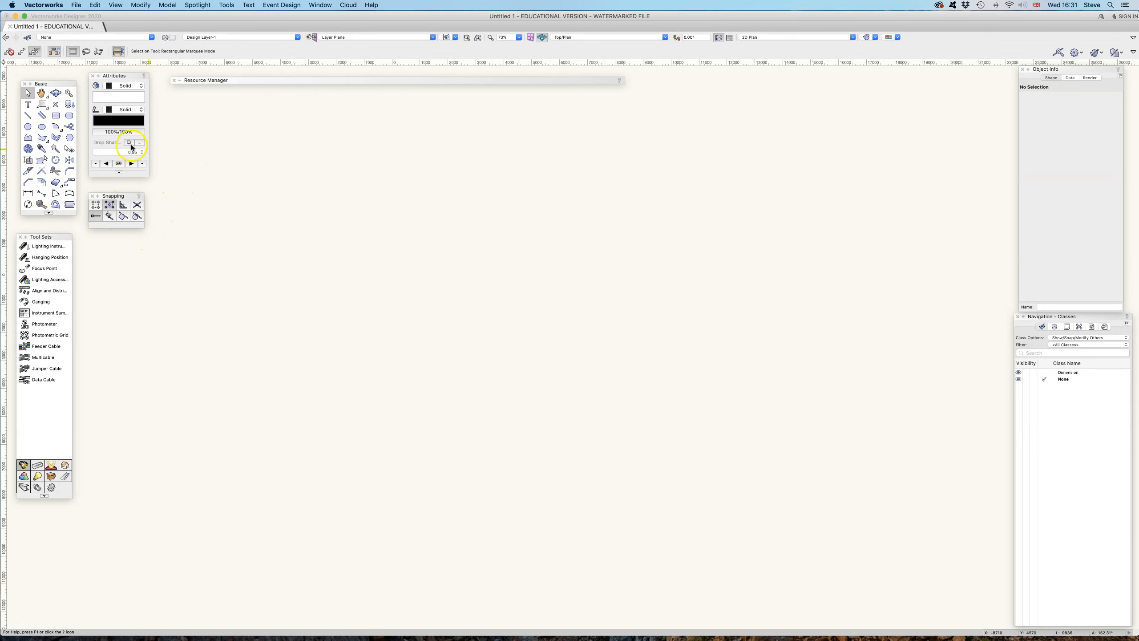
click(56, 116)
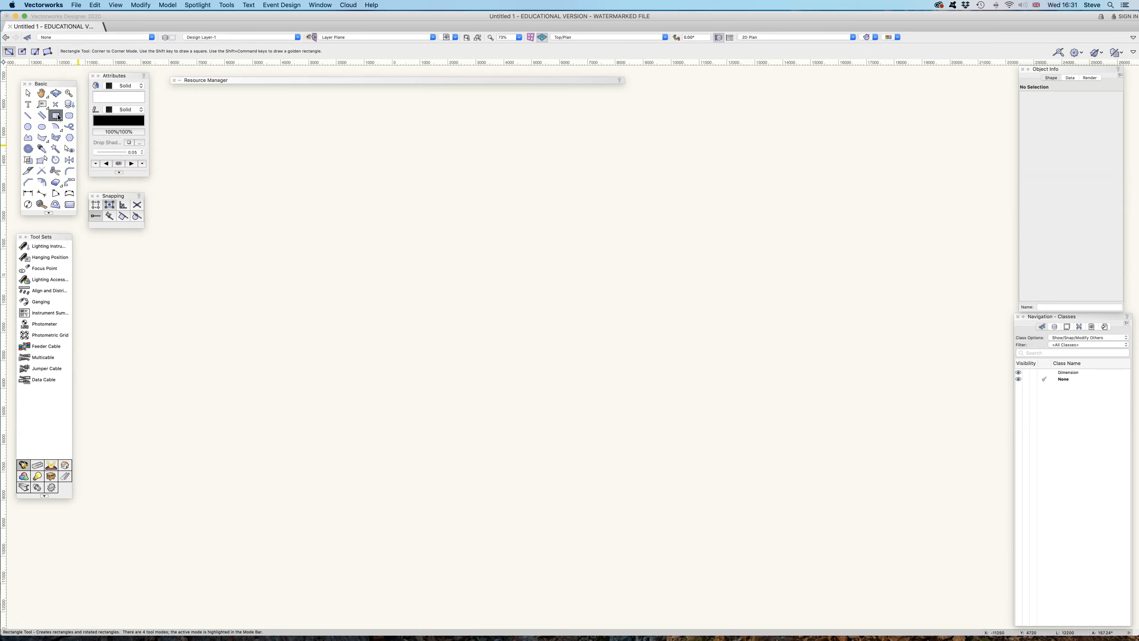
click(28, 93)
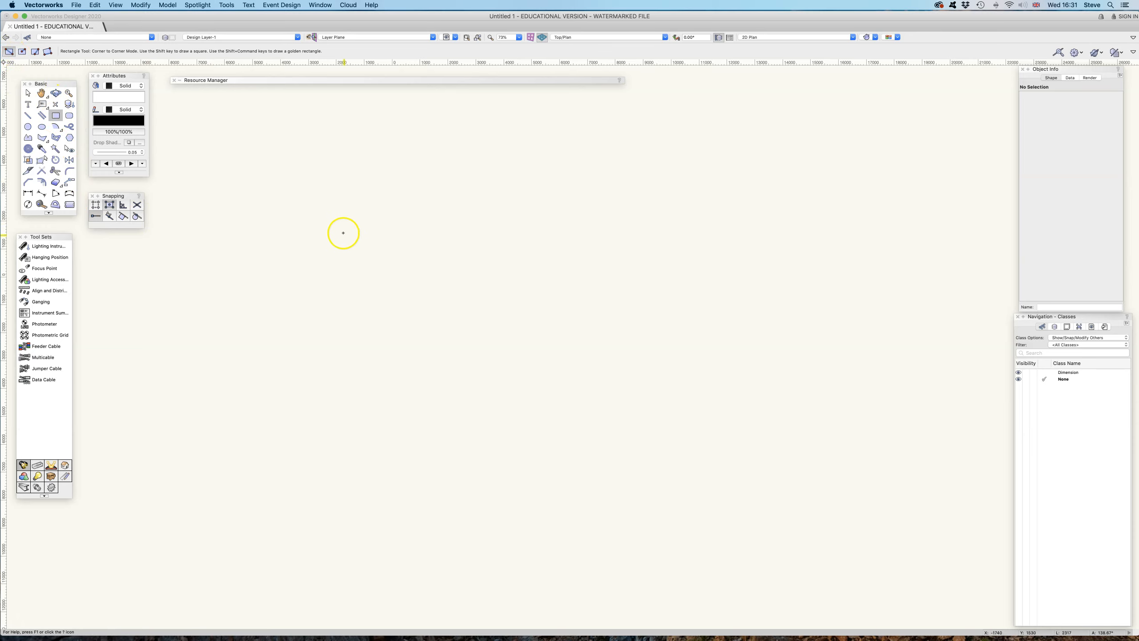
drag(330, 208, 429, 270)
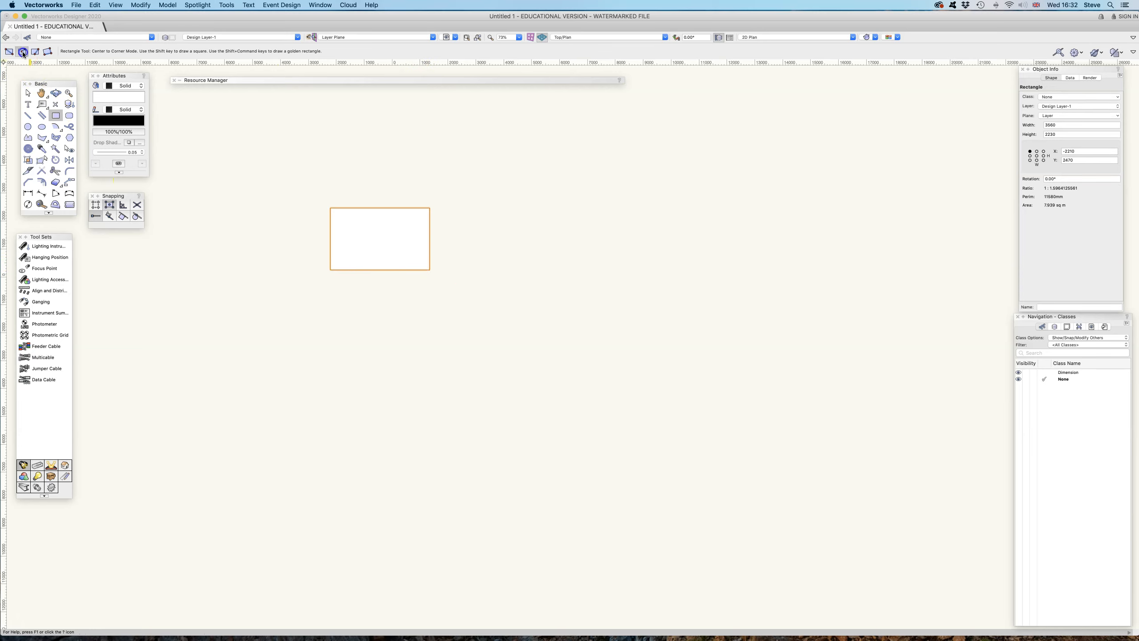
Draw a centre-to-corner rectangle about 3760 by 2140 mm beside the first, and one about 3420 by 2040 mm below it from its bottom midpoint
drag(508, 239, 562, 210)
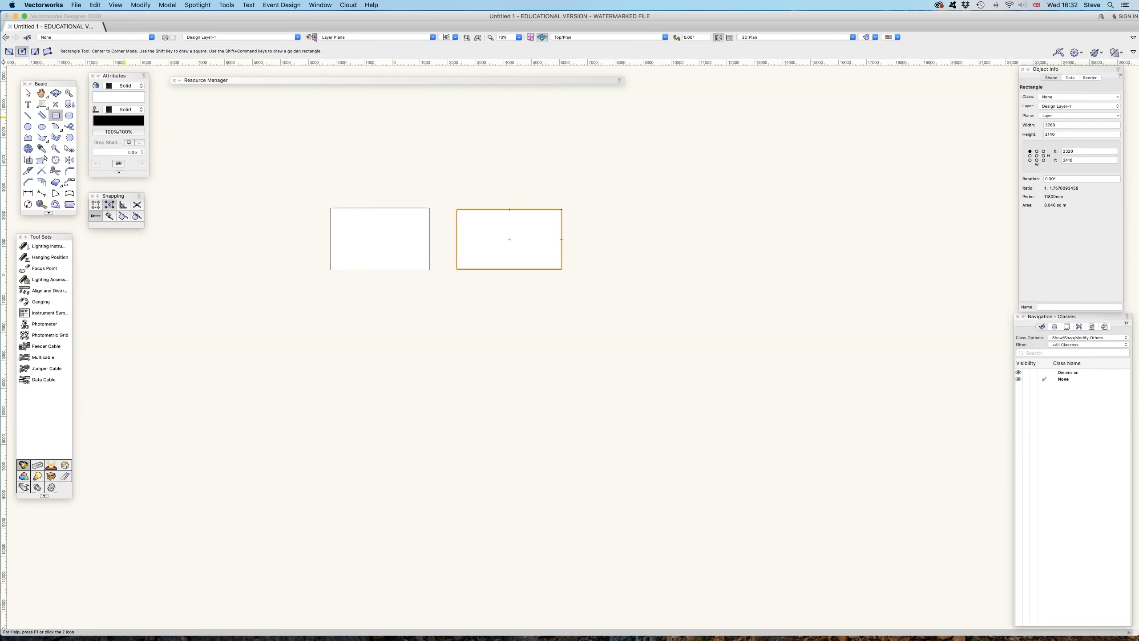
click(38, 52)
drag(370, 340, 418, 283)
Draw a rotated rectangle about 1680 by 2985 mm below the second rectangle using Three Point Rotated mode
click(48, 51)
click(483, 363)
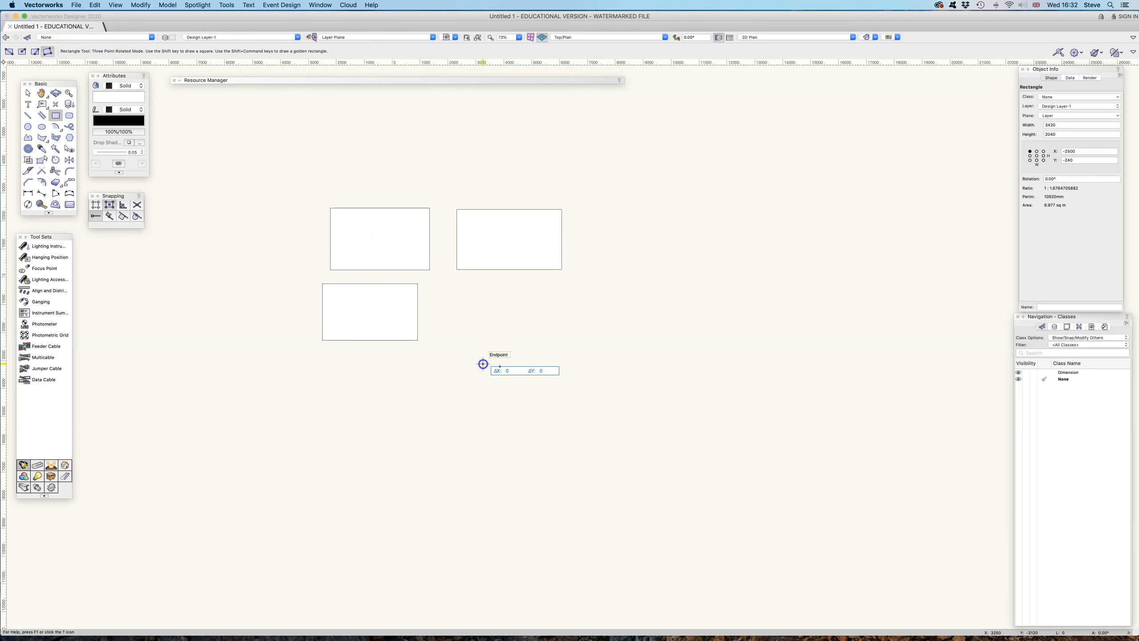
click(521, 390)
click(570, 324)
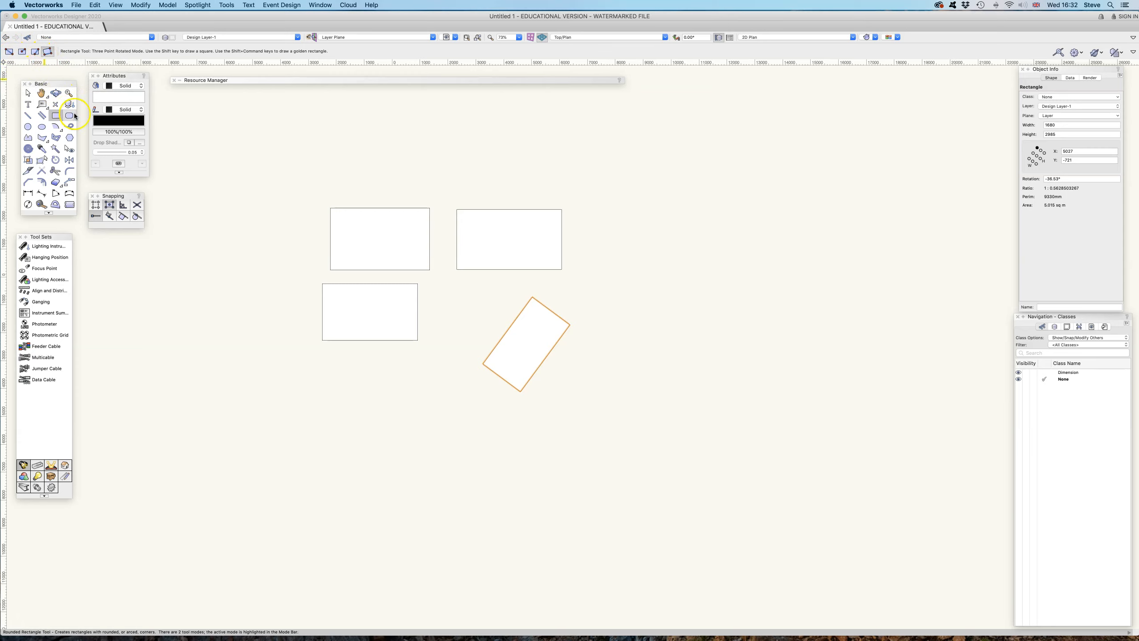
Draw a corner-to-corner rectangle about 3140 by 1700 mm to the right of the existing rectangles
click(10, 52)
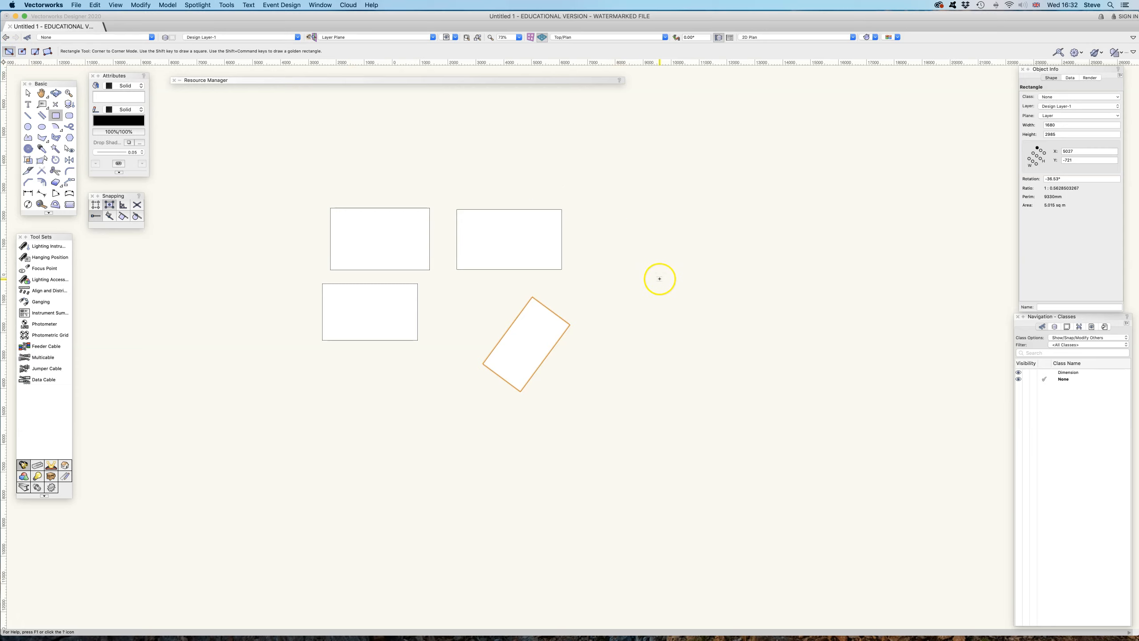
click(662, 252)
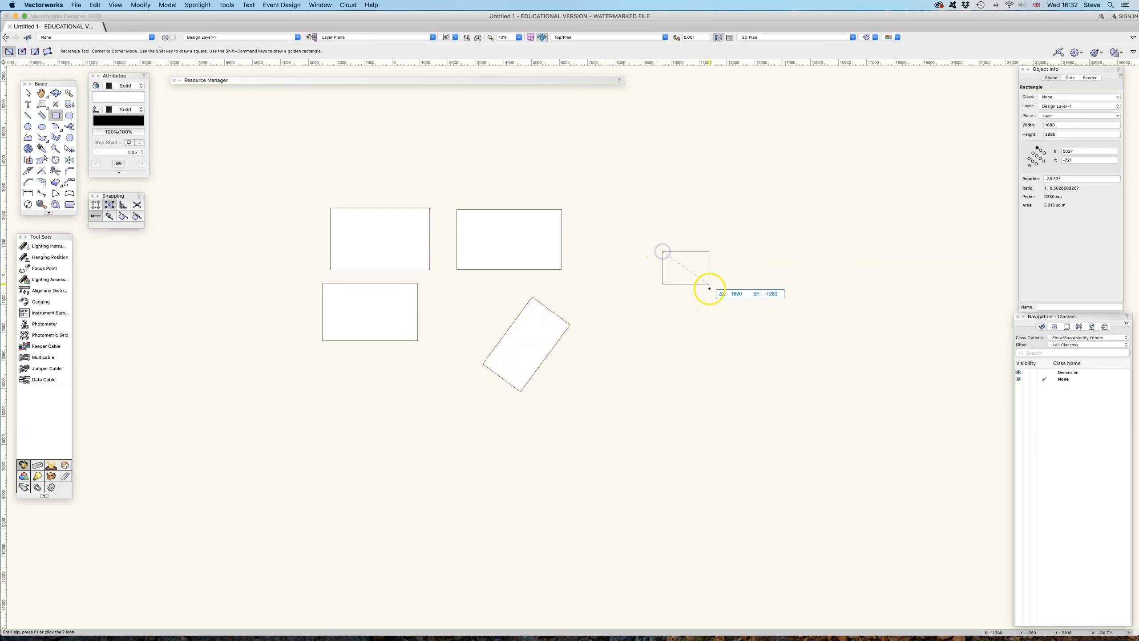
click(750, 299)
Rotate the new rectangle about its bottom-left corner to about 53.7° and deselect it
click(55, 160)
click(663, 298)
click(743, 299)
click(713, 229)
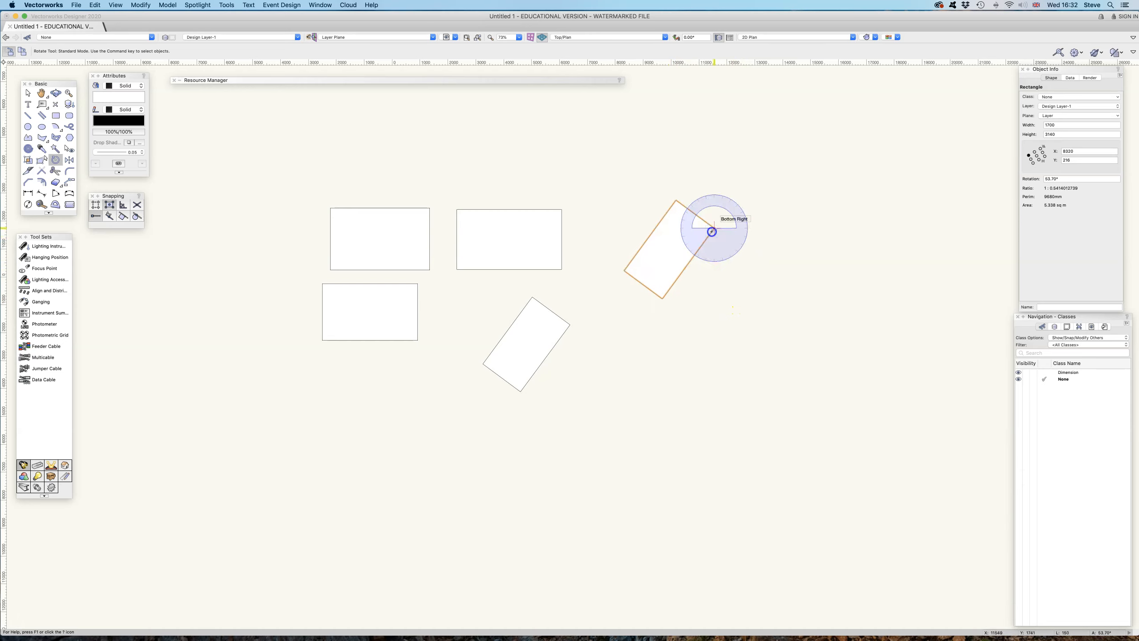
click(29, 94)
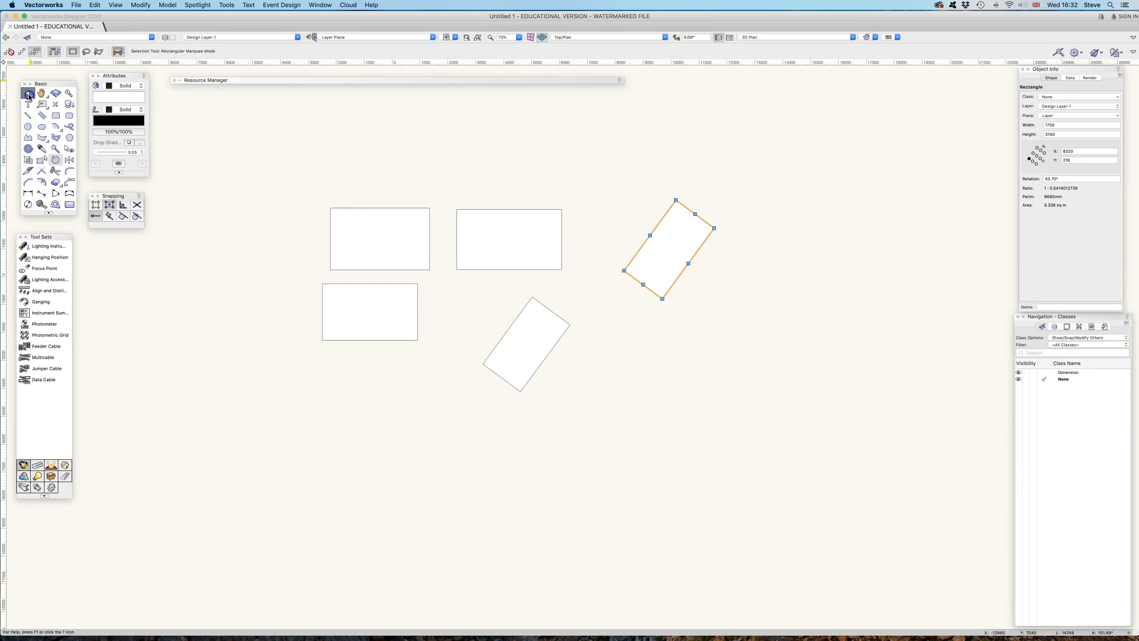
click(631, 213)
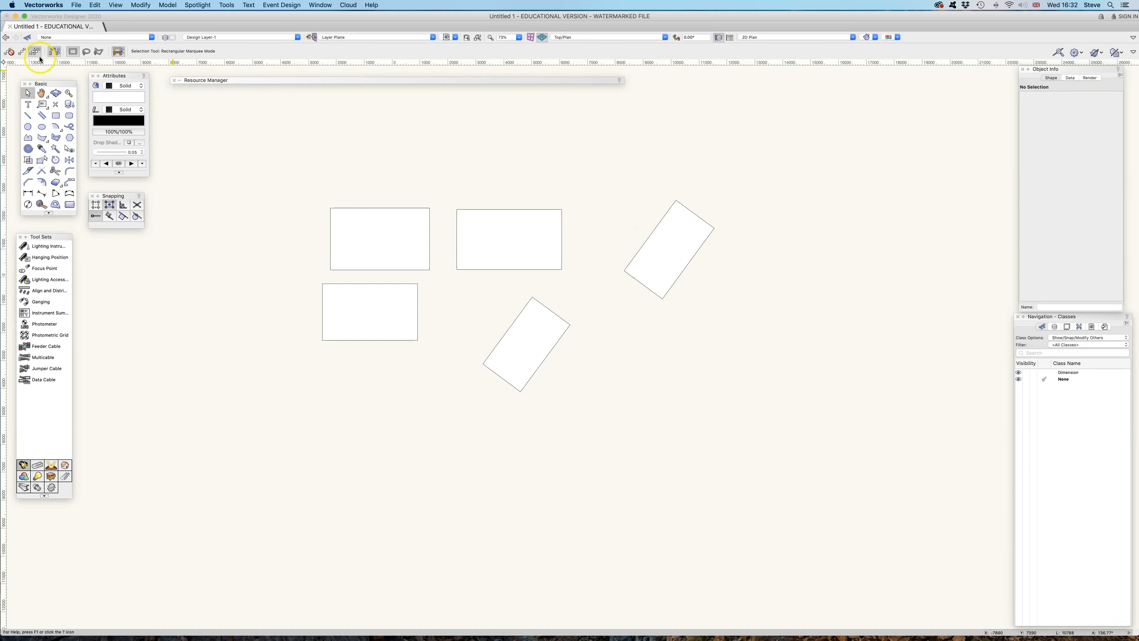
Trace the rotated rightmost rectangle with a second three-point rectangle snapped to its corners
click(55, 115)
click(47, 52)
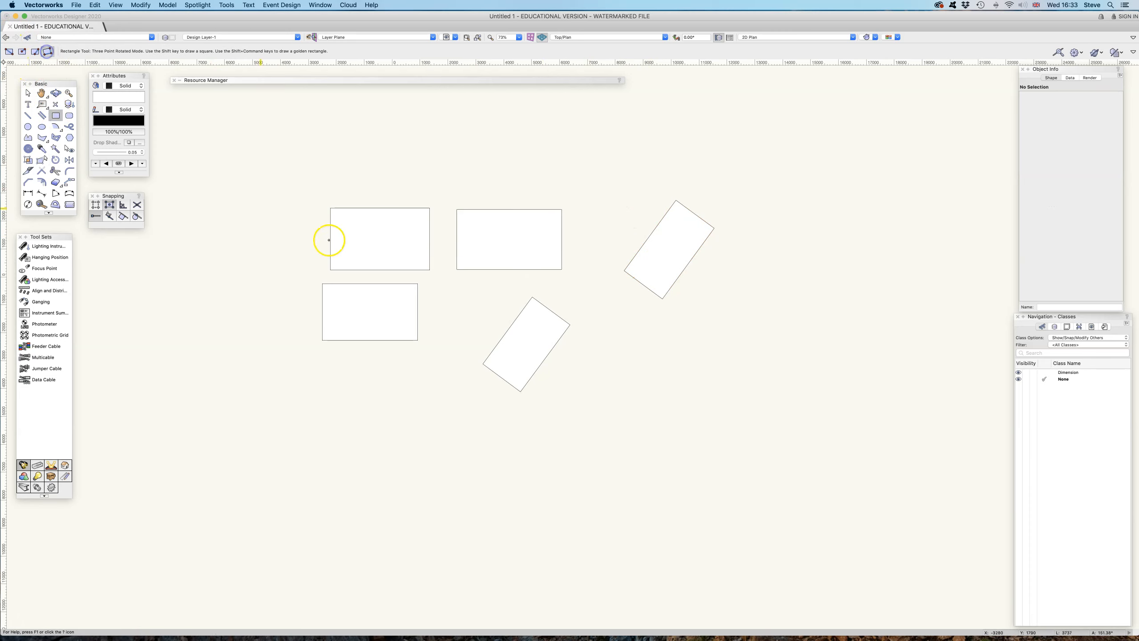
click(662, 298)
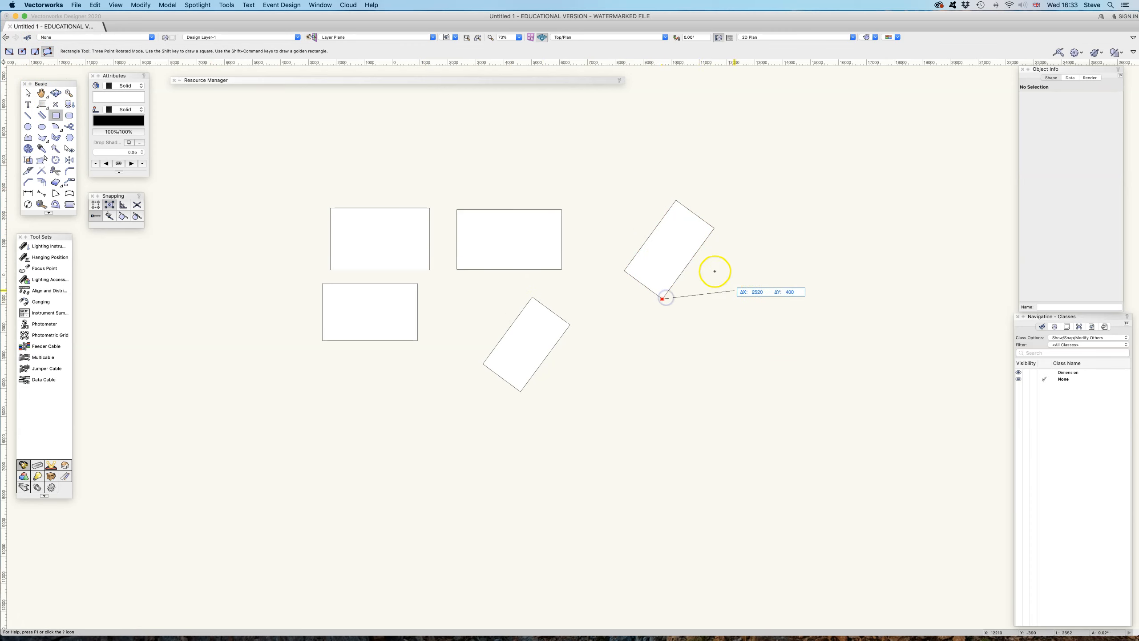
click(713, 229)
click(676, 201)
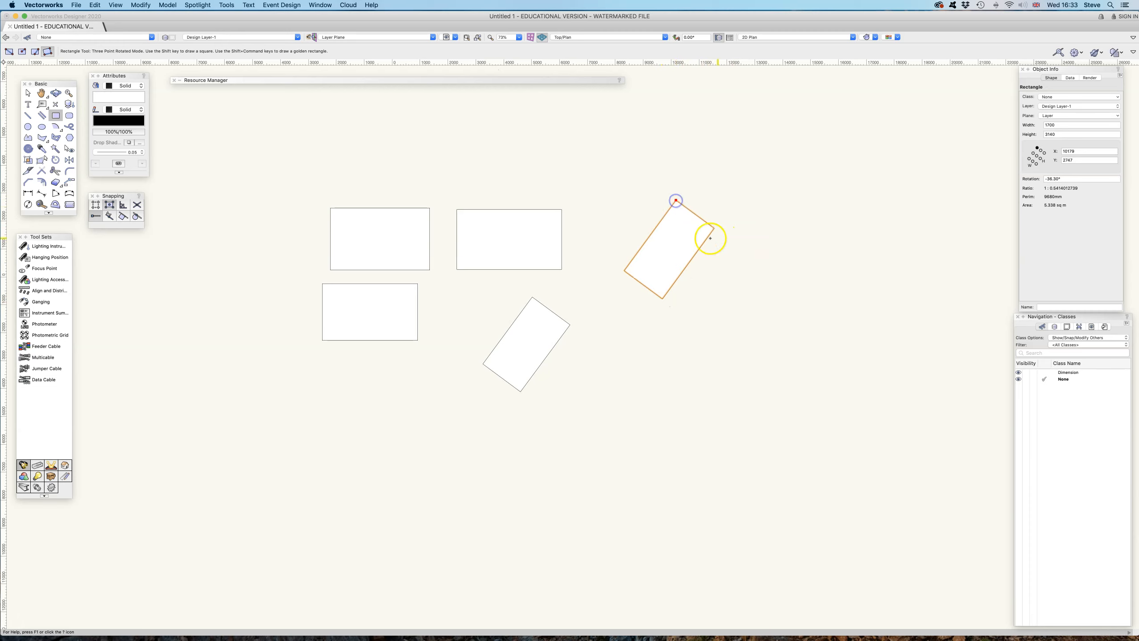
Move the traced rectangle to the right, clear of the one beneath it, and deselect it
click(28, 93)
drag(680, 238, 770, 247)
click(657, 373)
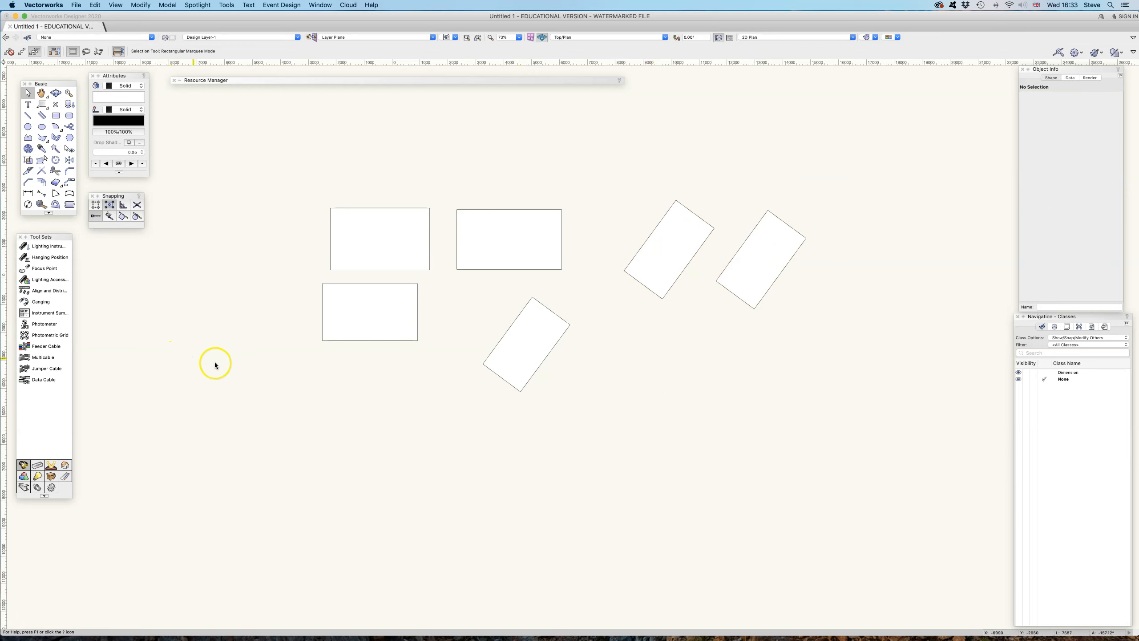
Draw two circles by diameter, about 2095 mm below the lower-left rectangle and about 2033 mm to the right of the central rotated rectangle
click(56, 116)
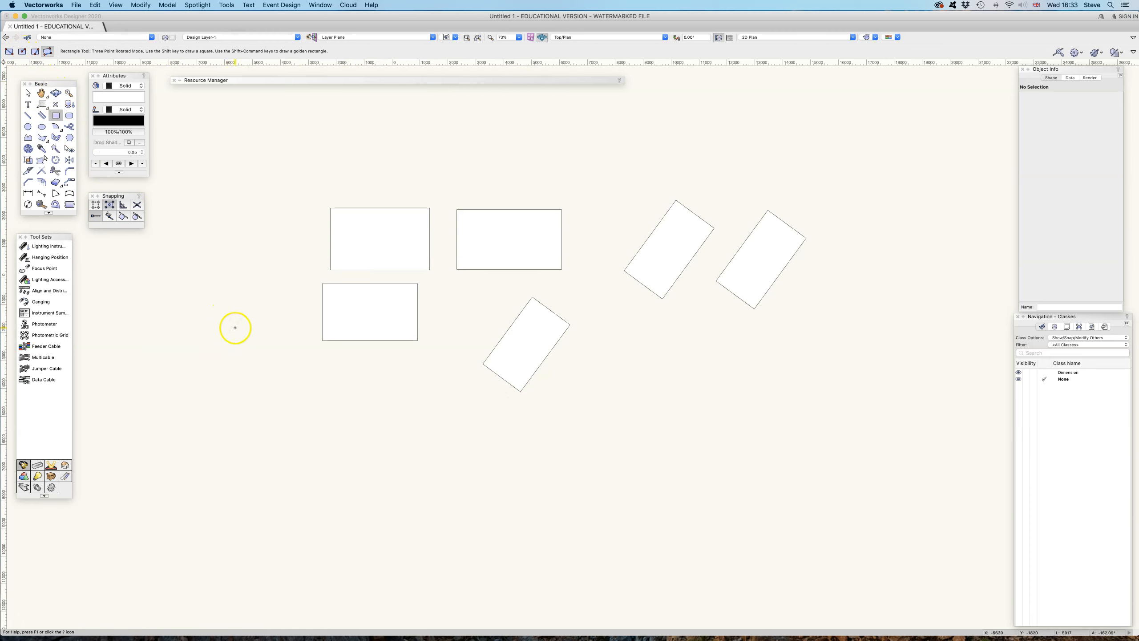
click(27, 128)
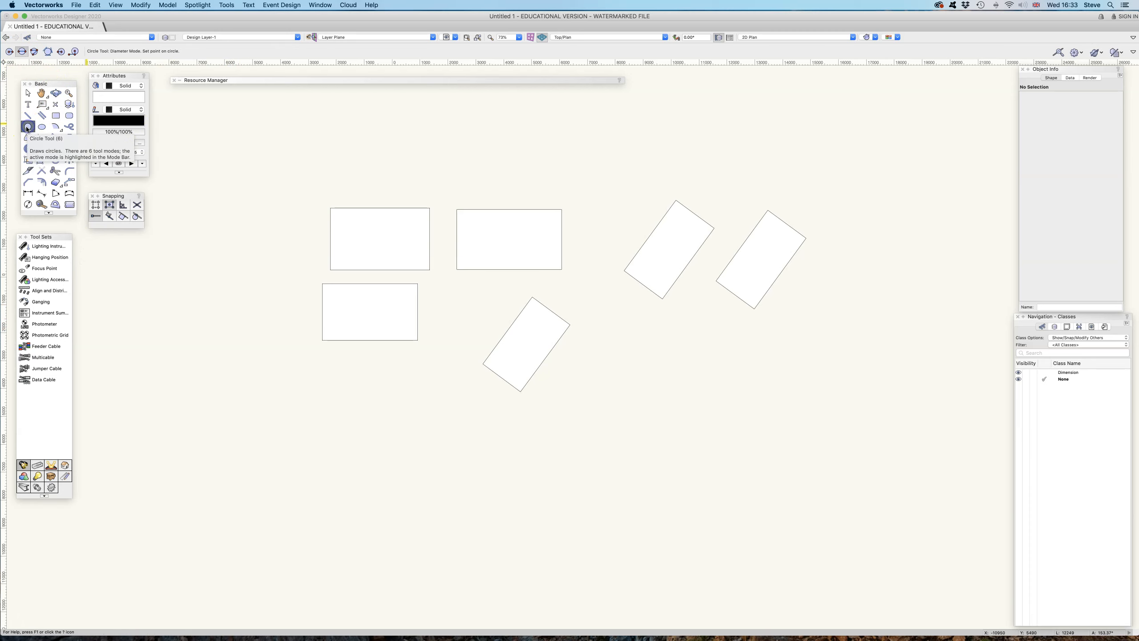
click(11, 52)
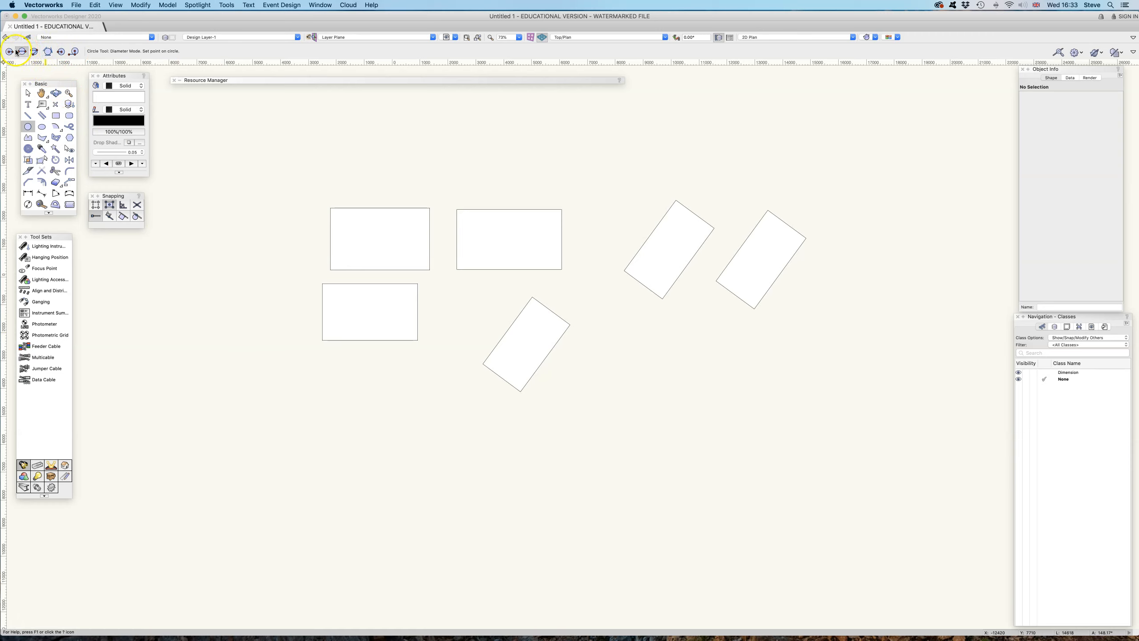
click(364, 410)
click(419, 387)
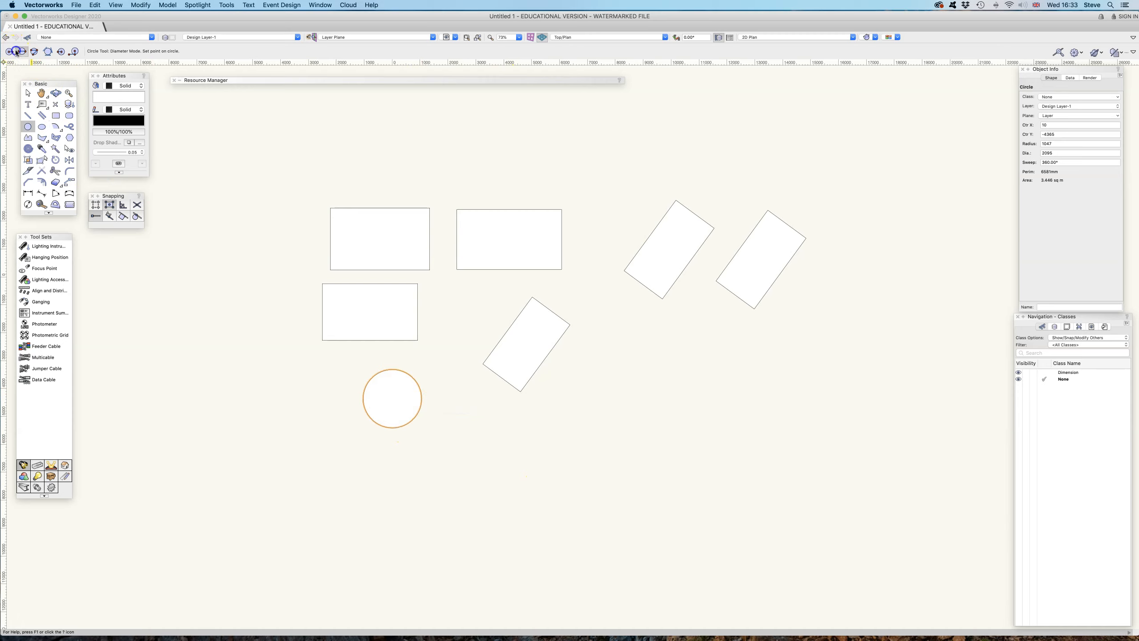
click(598, 378)
click(654, 384)
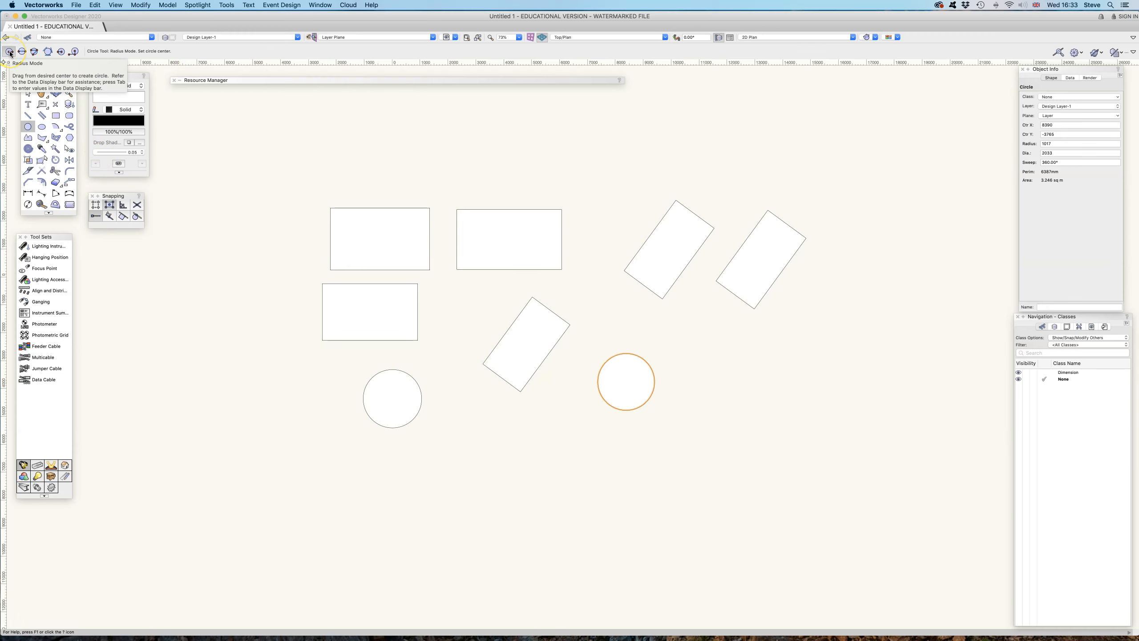
Draw a circle of about 970 mm radius above the first rectangle and one about 2050 mm in diameter from the second rectangle's top midpoint
click(367, 150)
click(390, 165)
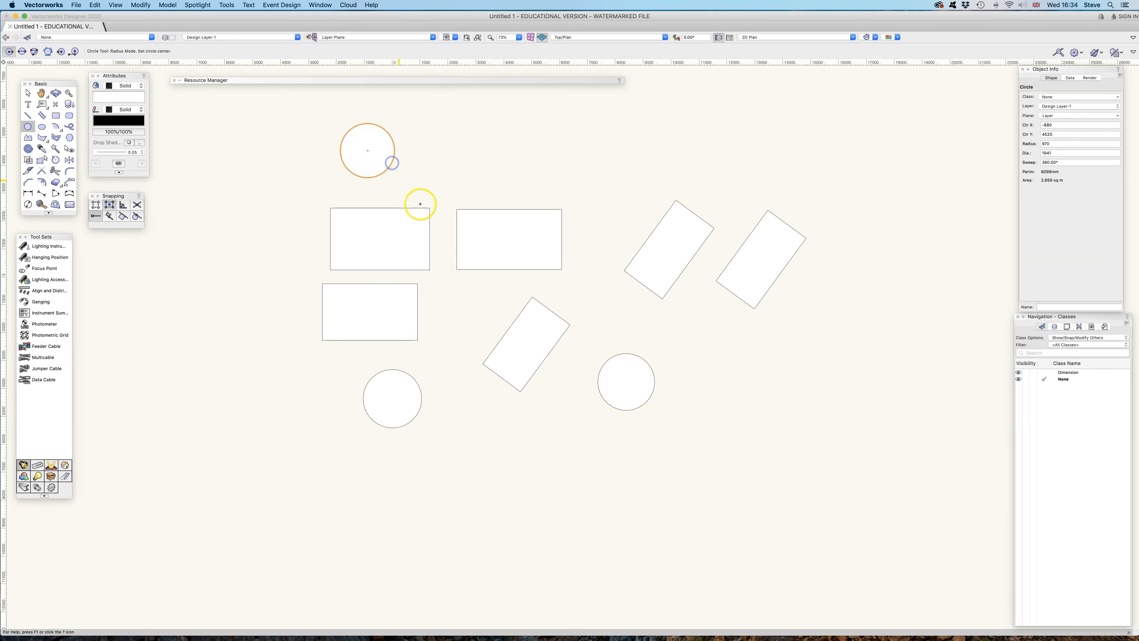
click(21, 51)
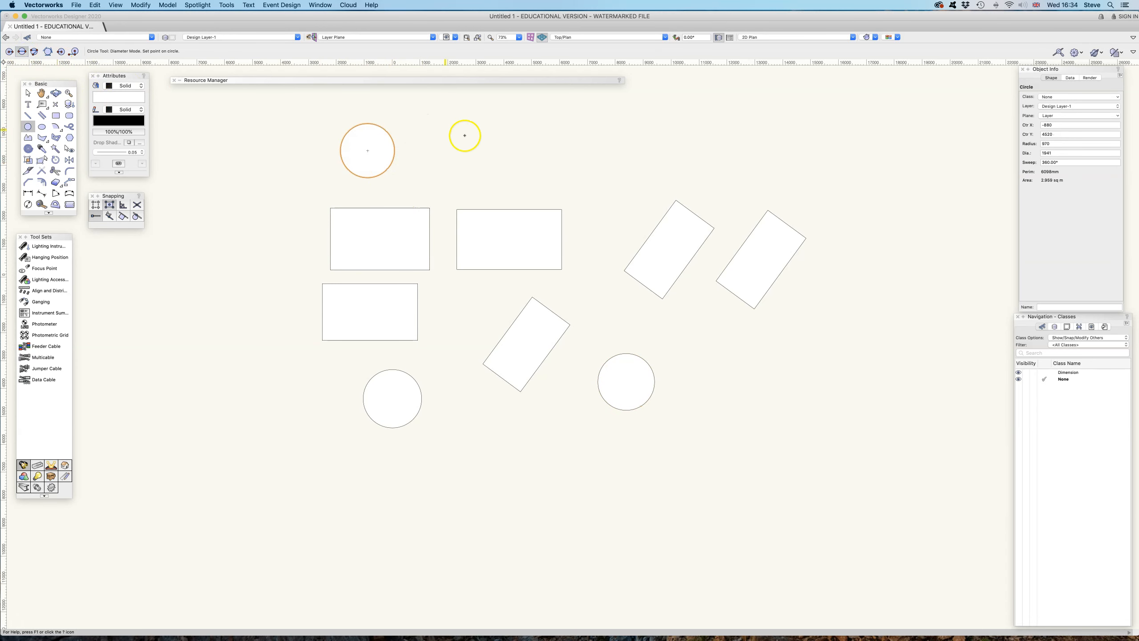
click(509, 209)
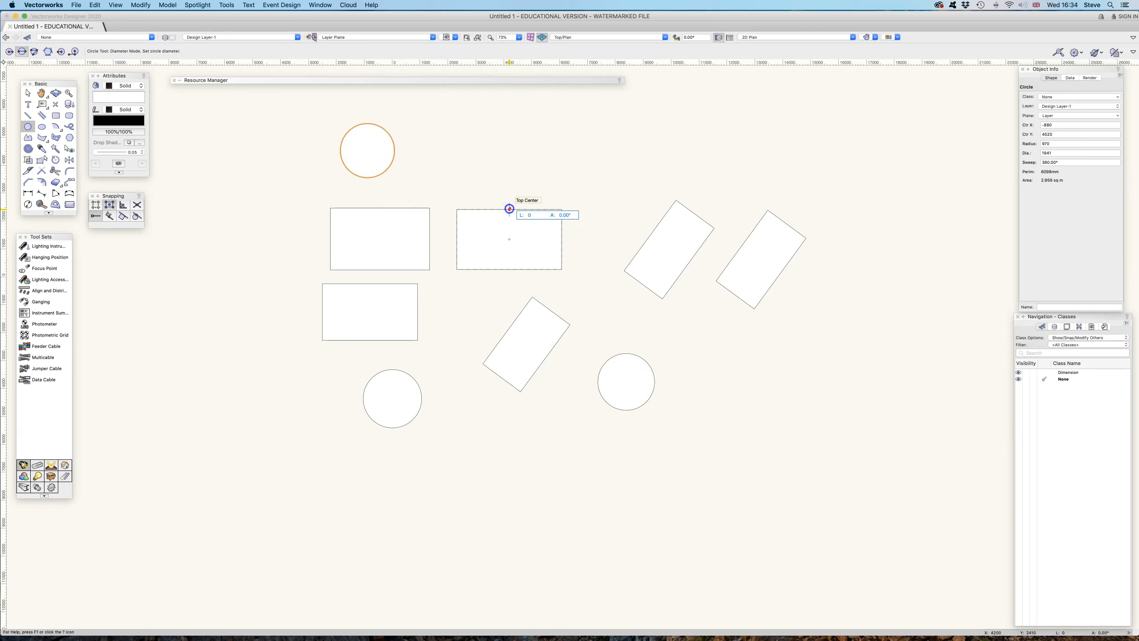
click(509, 153)
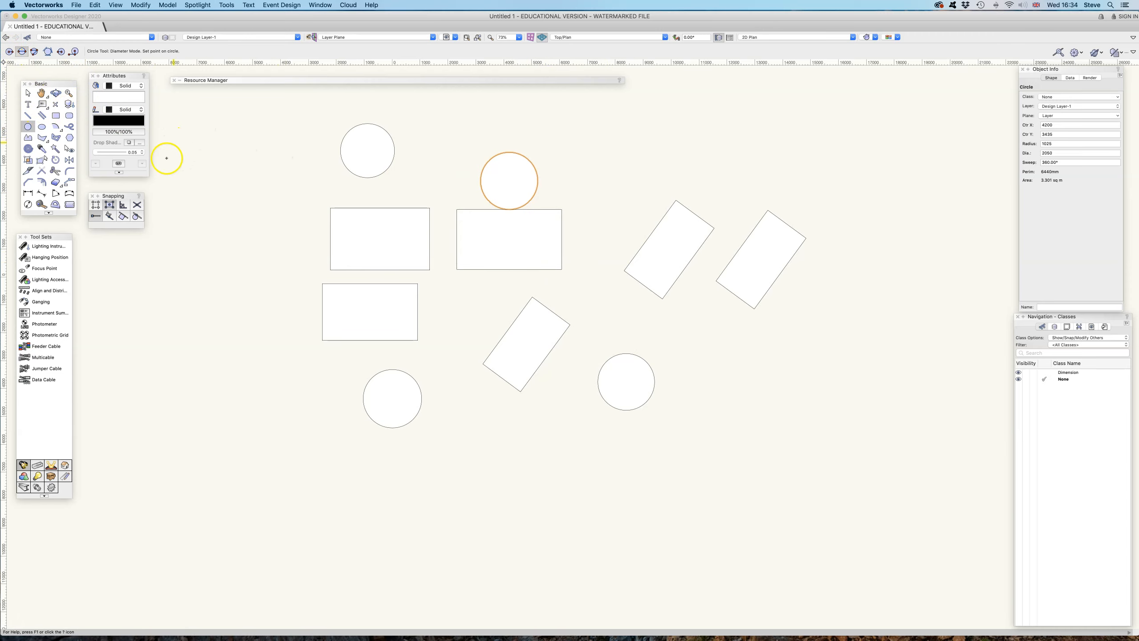
click(28, 93)
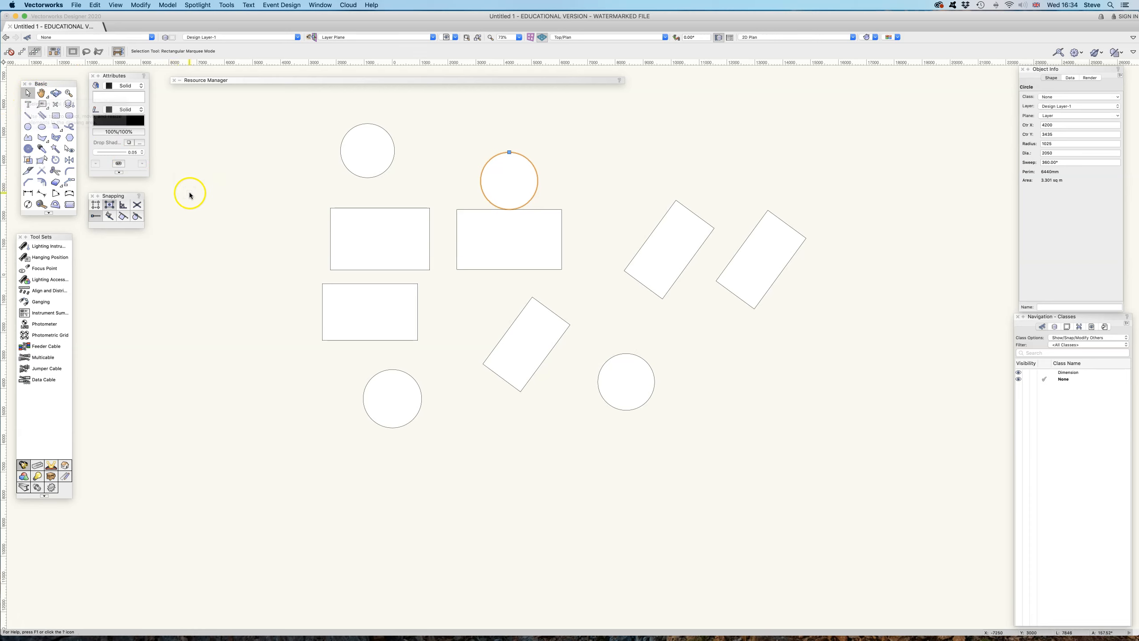
click(267, 221)
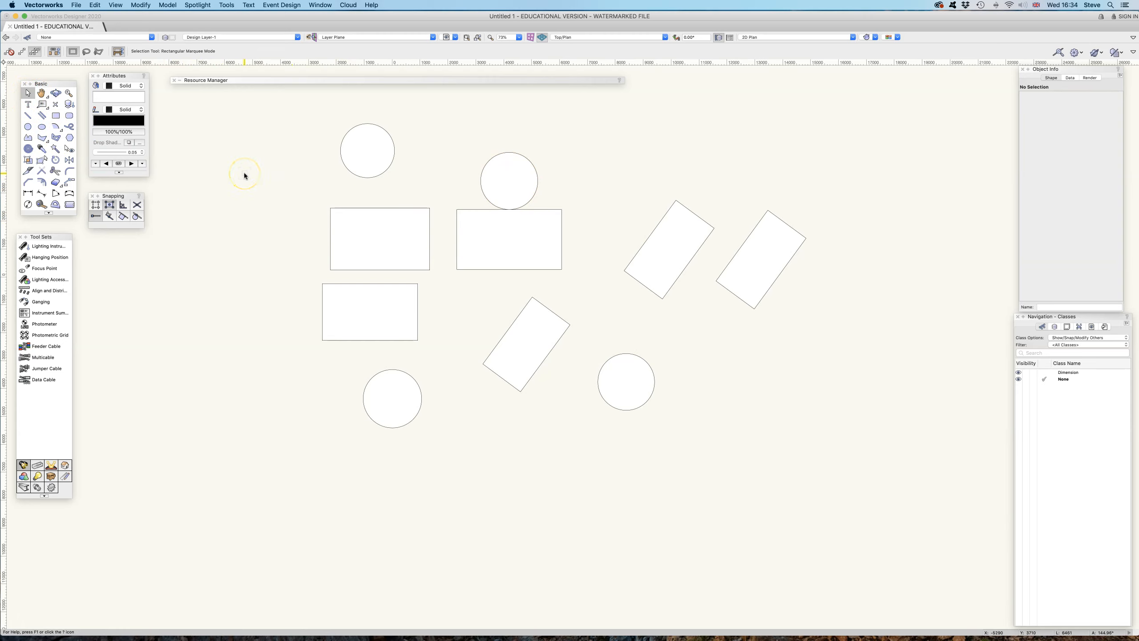
Draw a small circle about 1017 mm in diameter above and left of the first rectangle
click(27, 126)
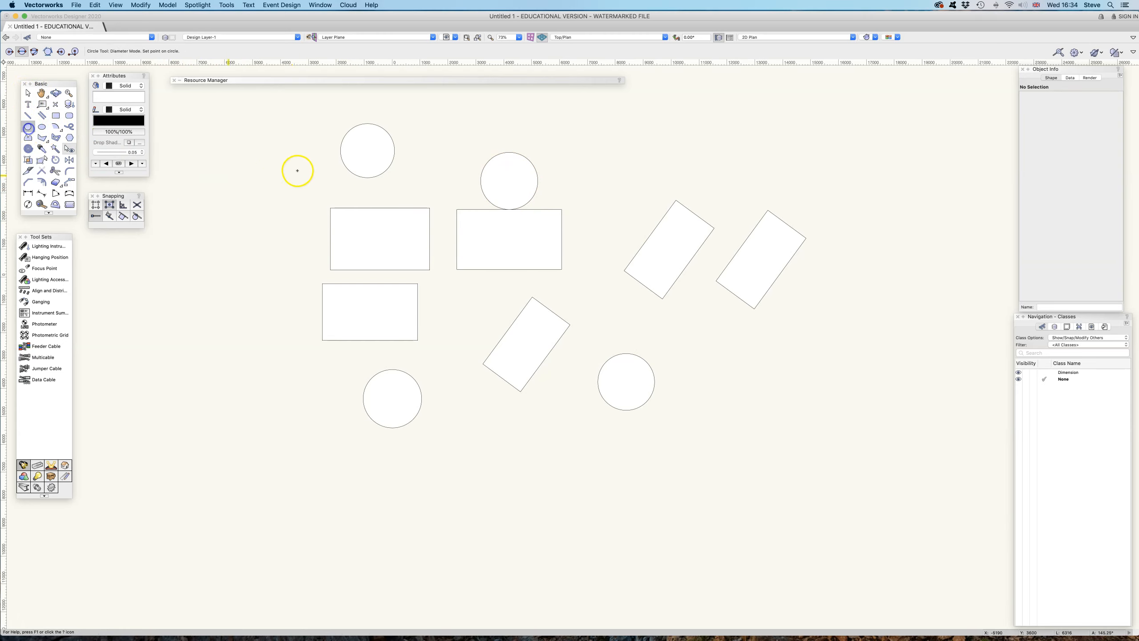
click(289, 177)
click(308, 199)
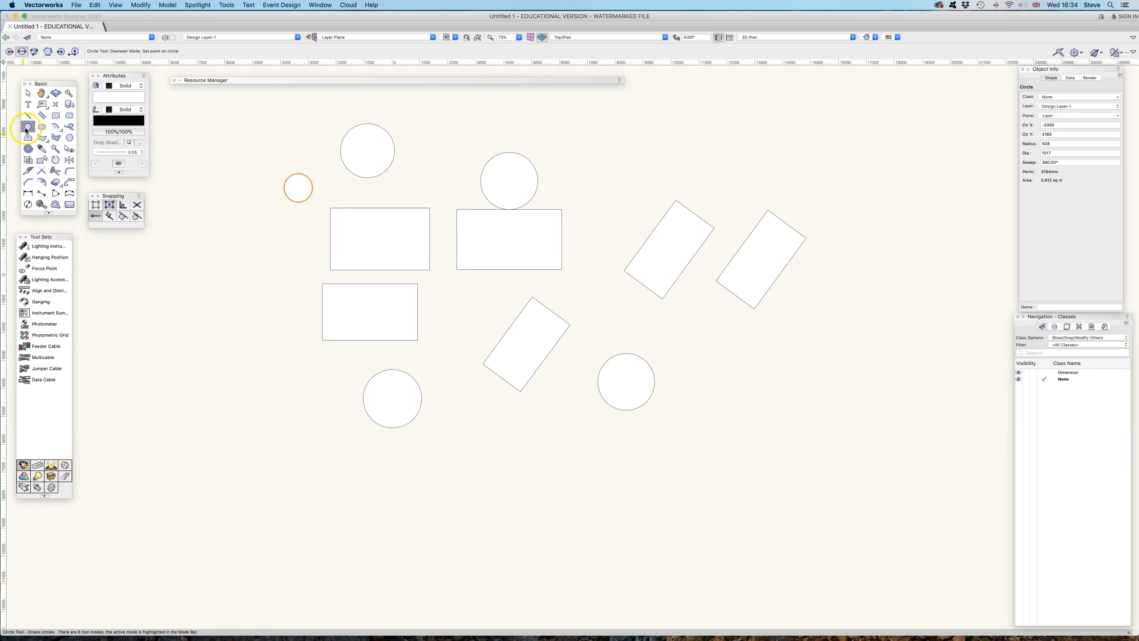
Move the small circle beside the lower-left rectangle, the 970 mm radius circle to the upper right, and the other upper circle above the first rectangle
key(x)
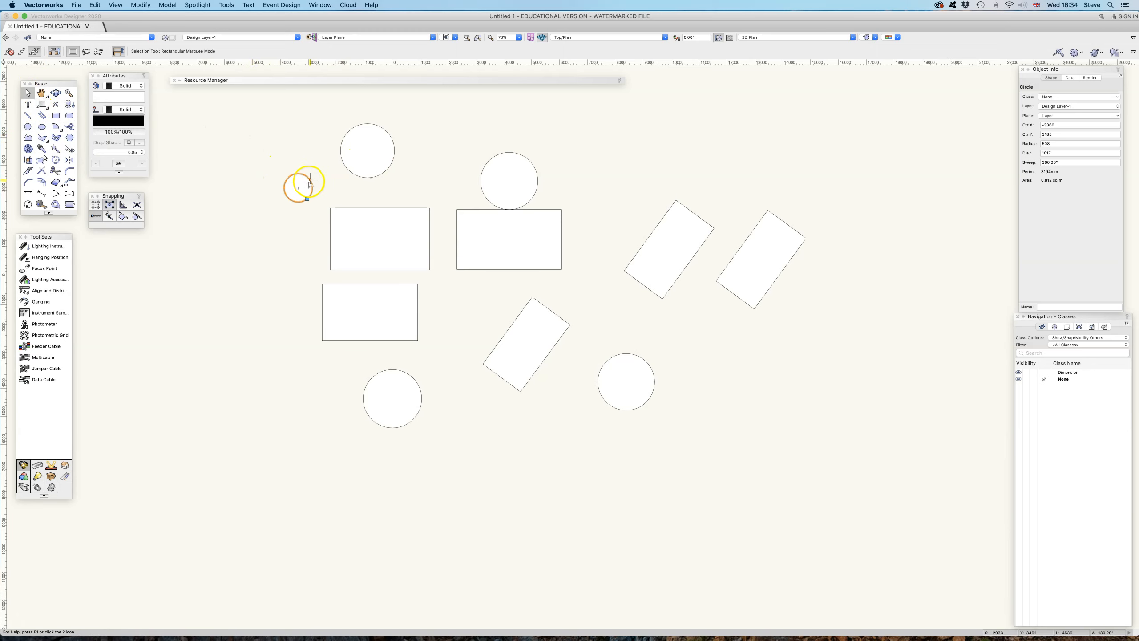
drag(308, 180, 280, 283)
click(387, 130)
drag(611, 141, 663, 142)
drag(521, 155, 400, 127)
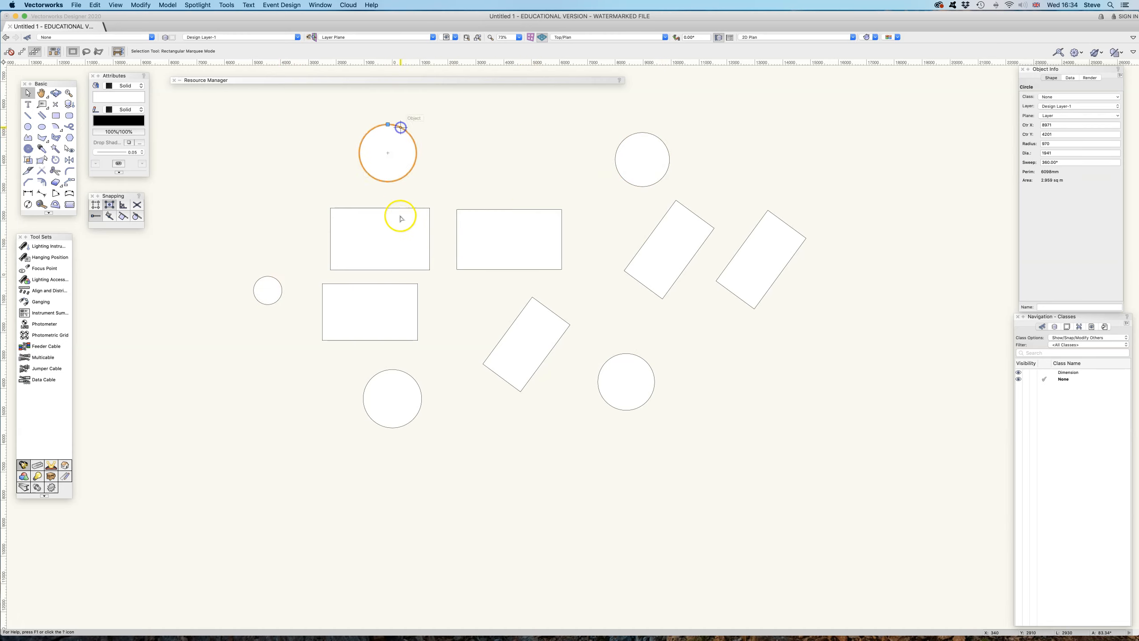
Select the first rectangle and set the Selection tool to Disabled Interactive Scaling Mode
click(406, 209)
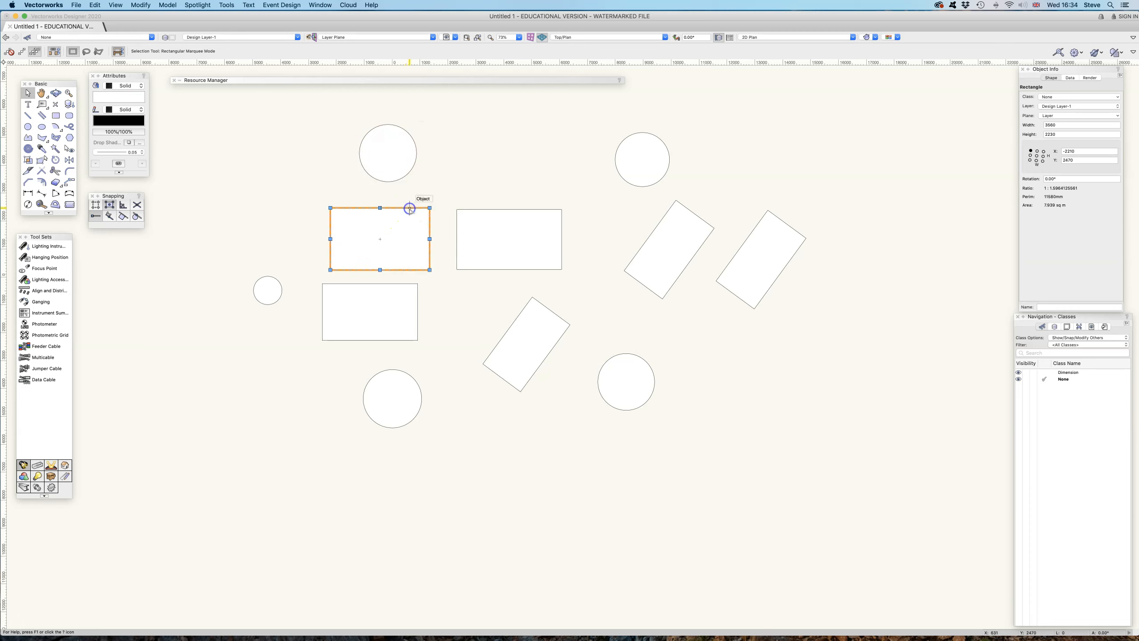
click(9, 52)
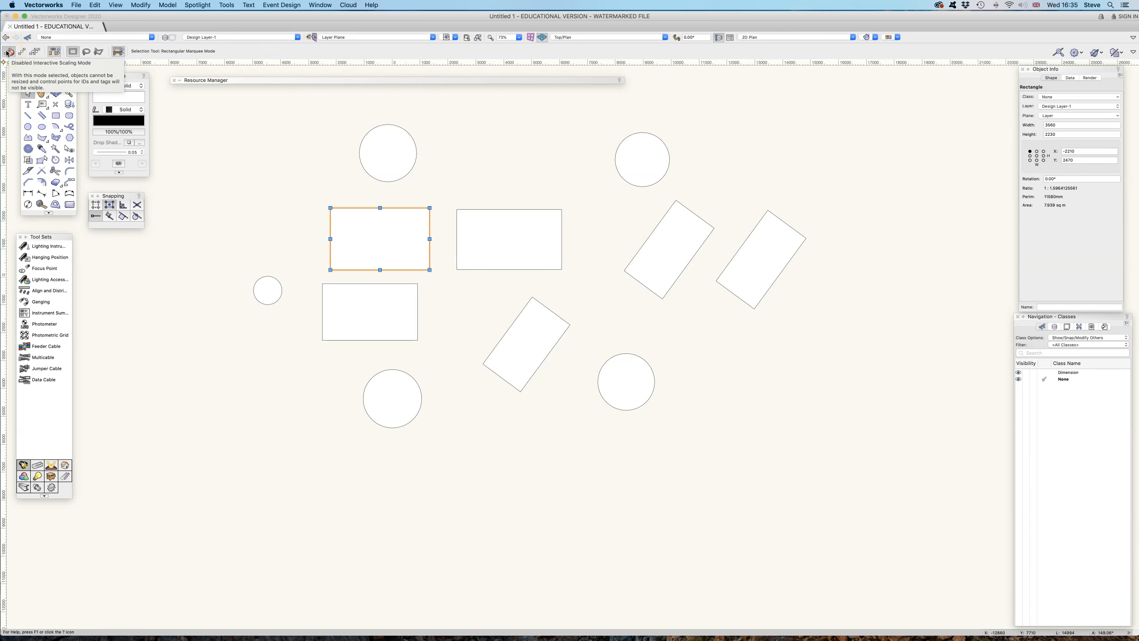
click(18, 53)
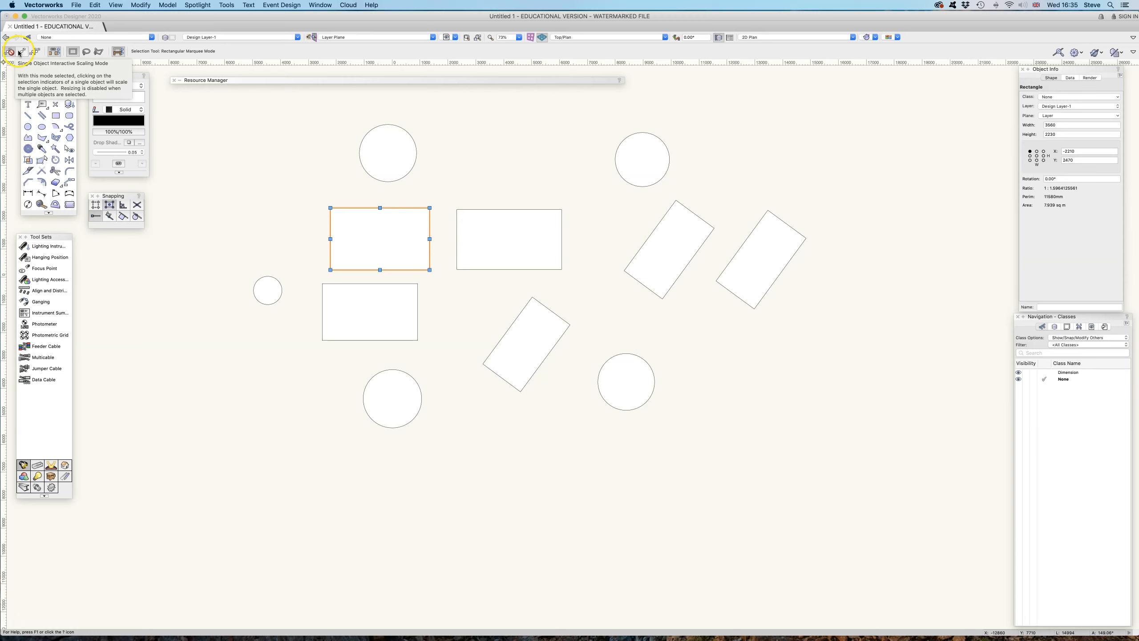
click(9, 53)
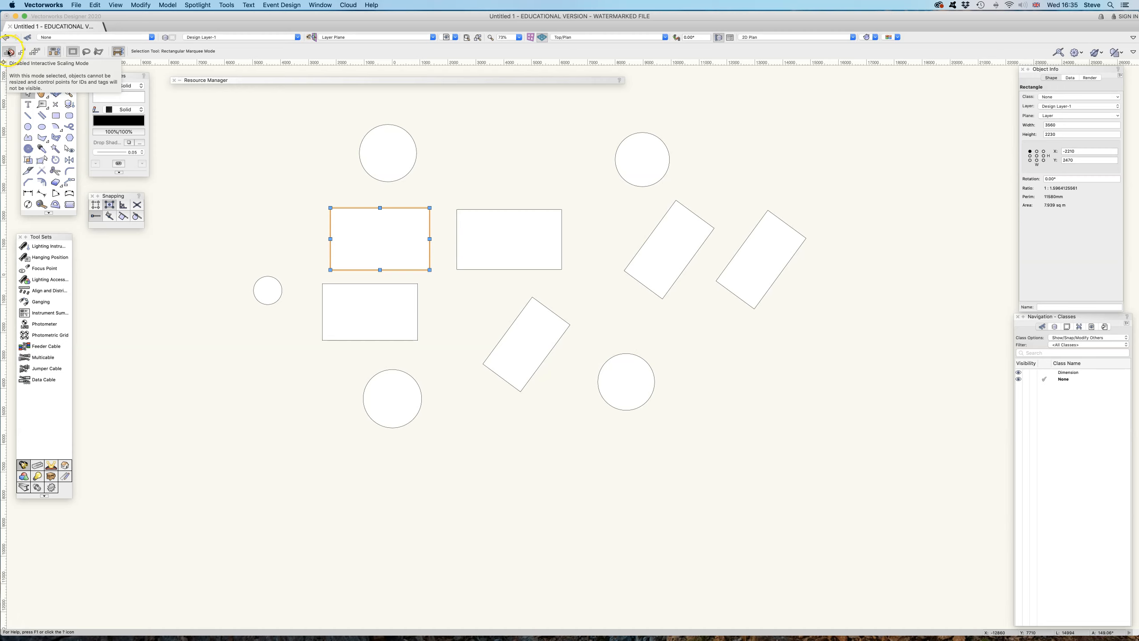
click(8, 52)
click(221, 176)
Move the first rectangle around the upper-left area by its edges and corners, ending slightly up and left of its original place
drag(335, 224, 264, 161)
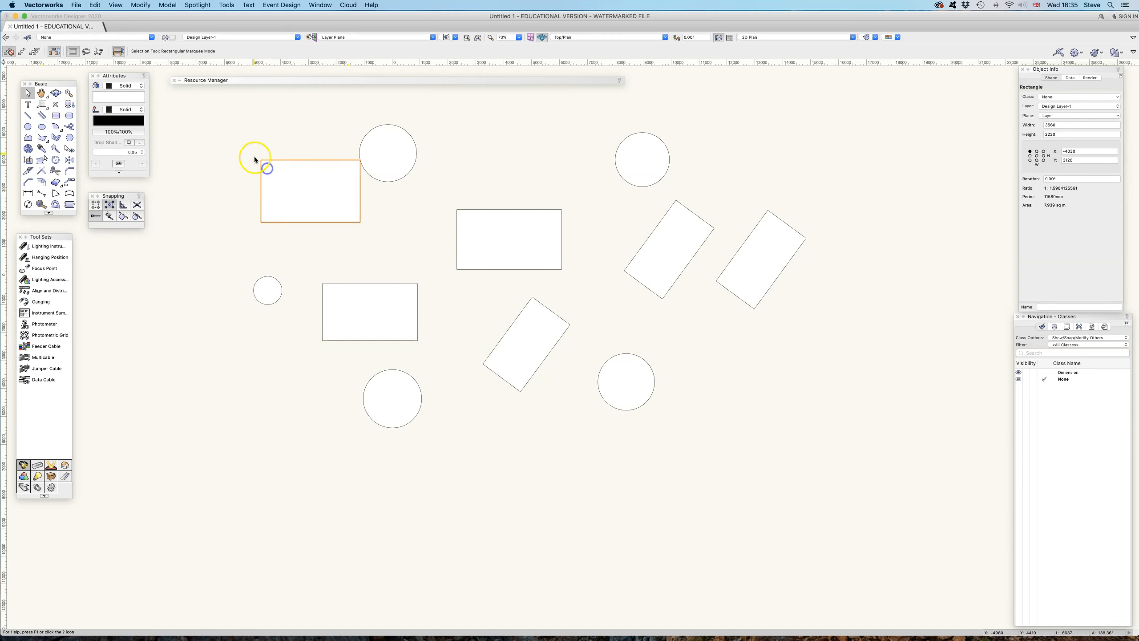
drag(360, 222, 396, 261)
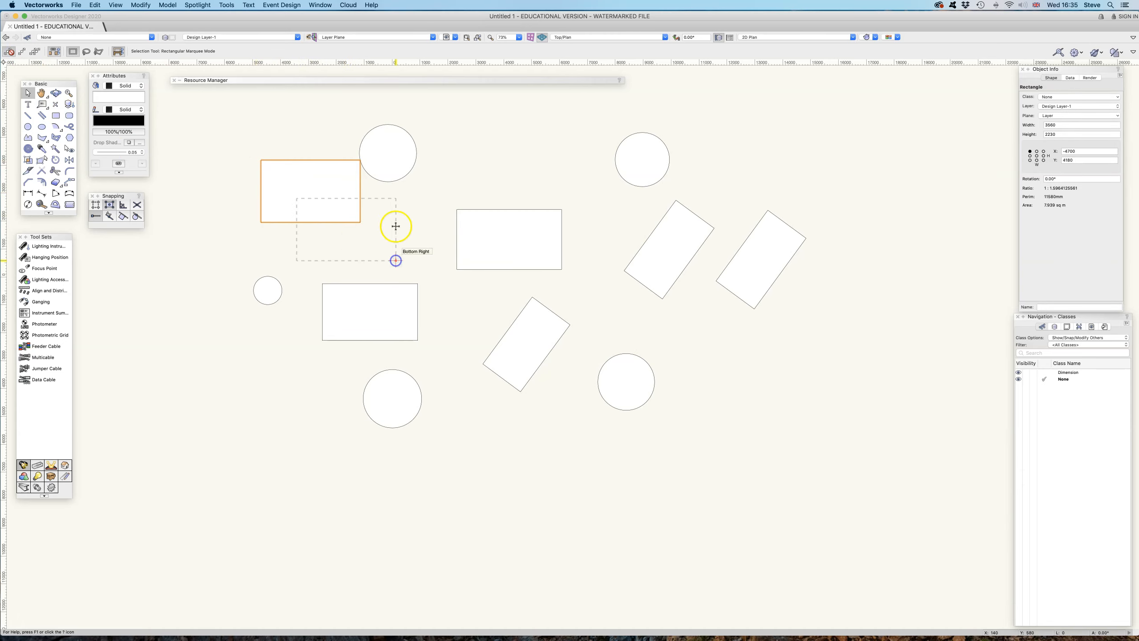
drag(396, 198, 419, 198)
drag(319, 225, 275, 224)
drag(337, 192, 427, 189)
drag(381, 224, 354, 231)
Enable Single Object Interactive Scaling Mode and resize the first rectangle to about 4770 mm wide and 1940 mm high, shifting it slightly left
click(21, 51)
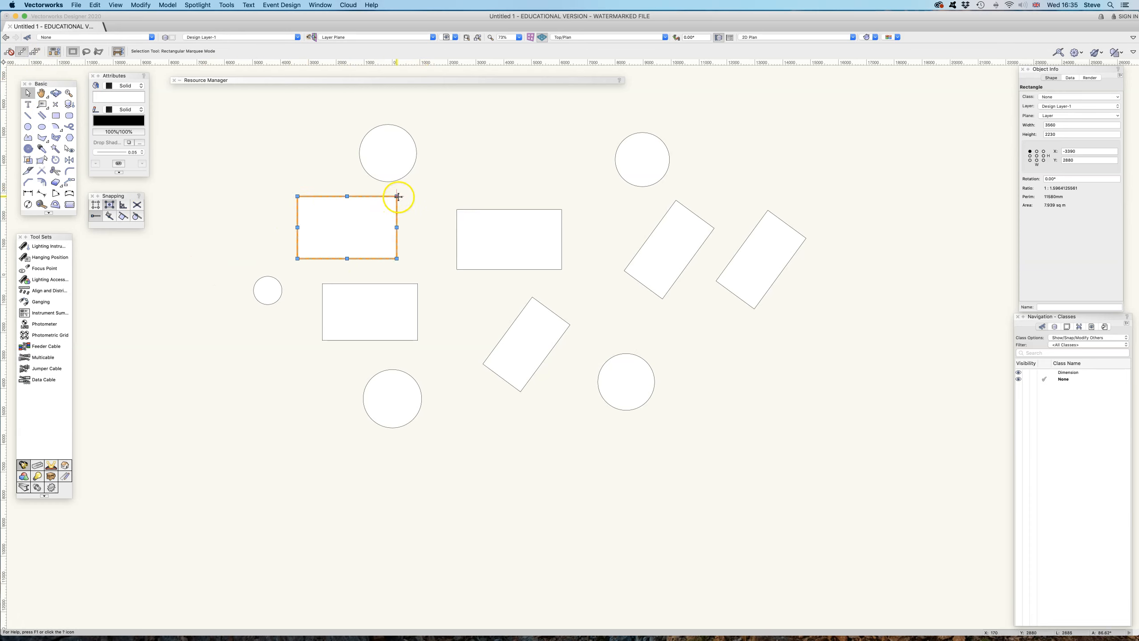
drag(397, 196, 431, 180)
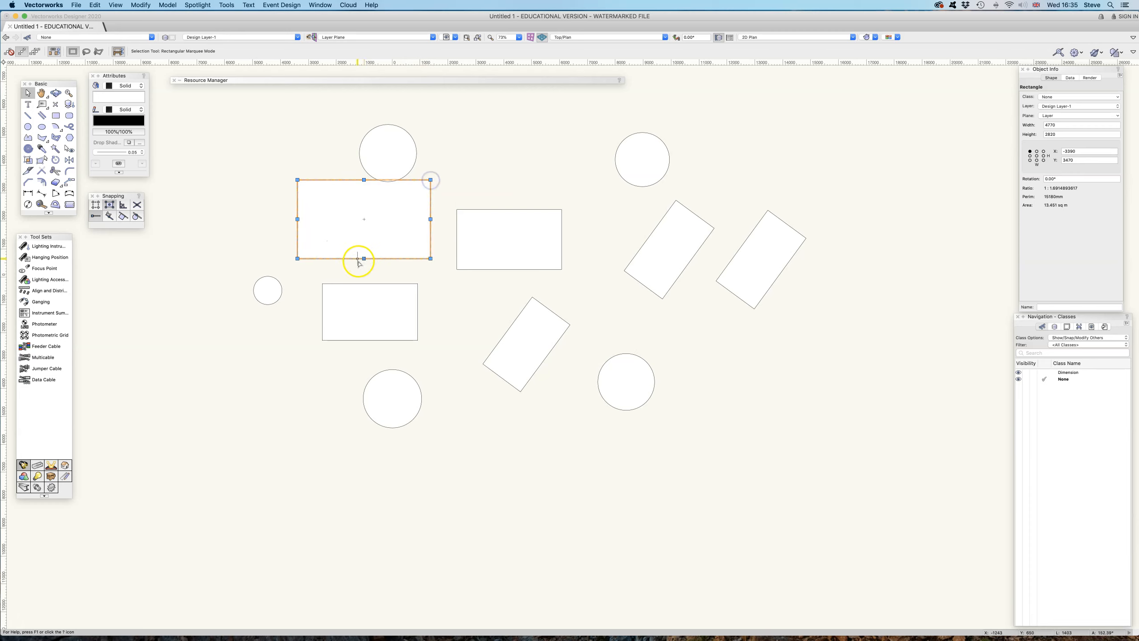
drag(363, 259, 364, 270)
drag(395, 209, 388, 214)
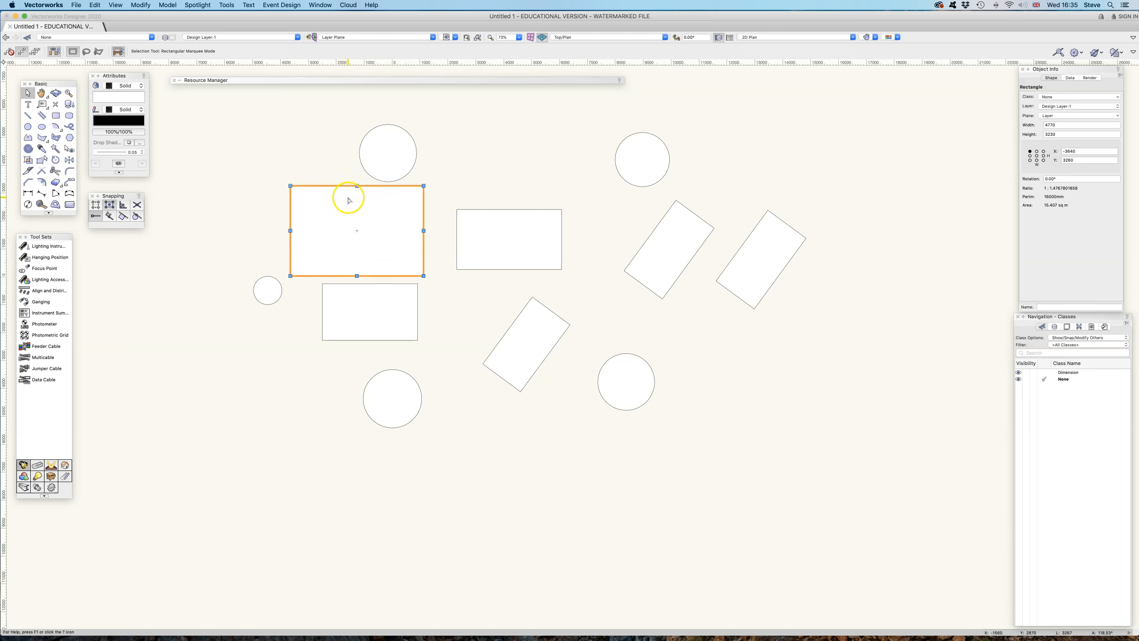
drag(356, 184, 221, 223)
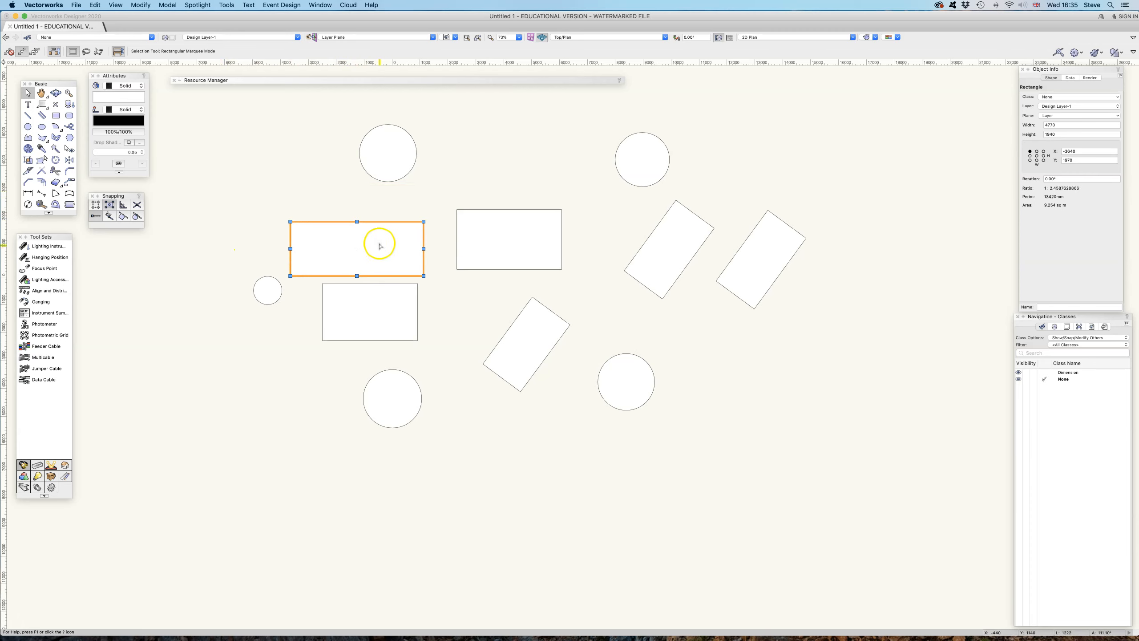
Disable interactive scaling, move the resized rectangle slightly upward, and clear the selection
click(13, 51)
drag(348, 220, 349, 202)
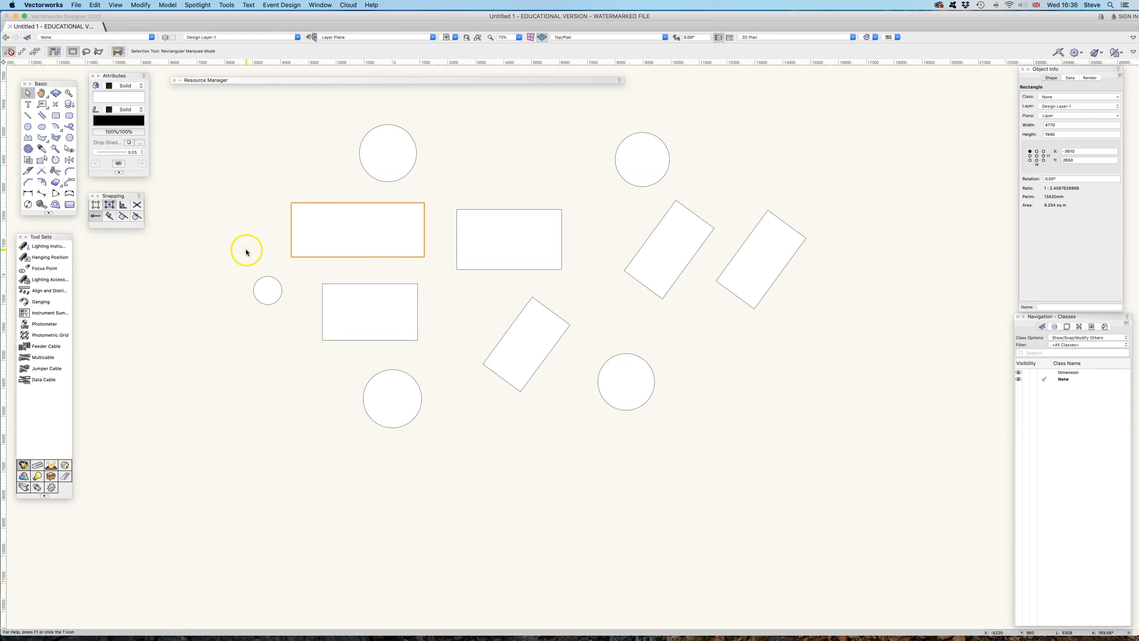
scroll(207, 165, down, 2)
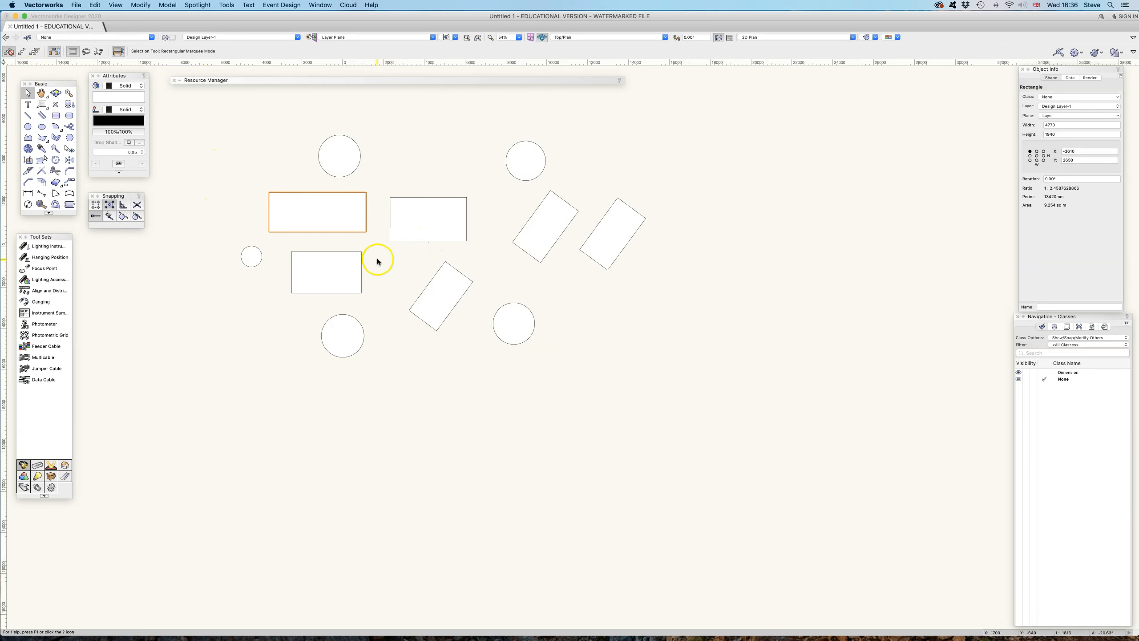
middle_drag(378, 262, 452, 308)
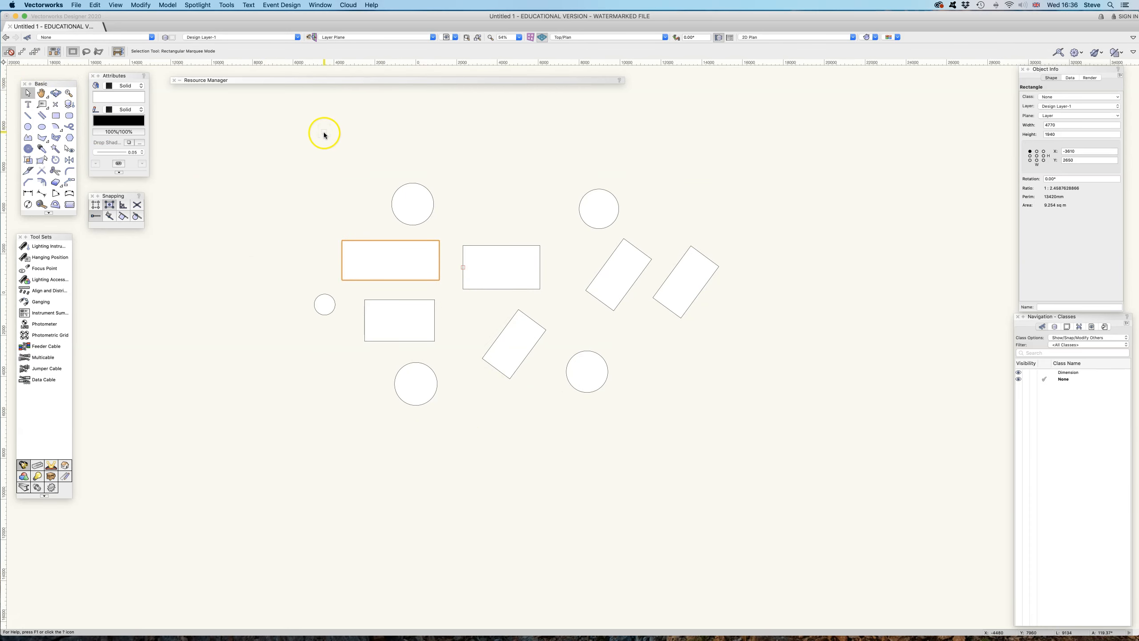
click(323, 148)
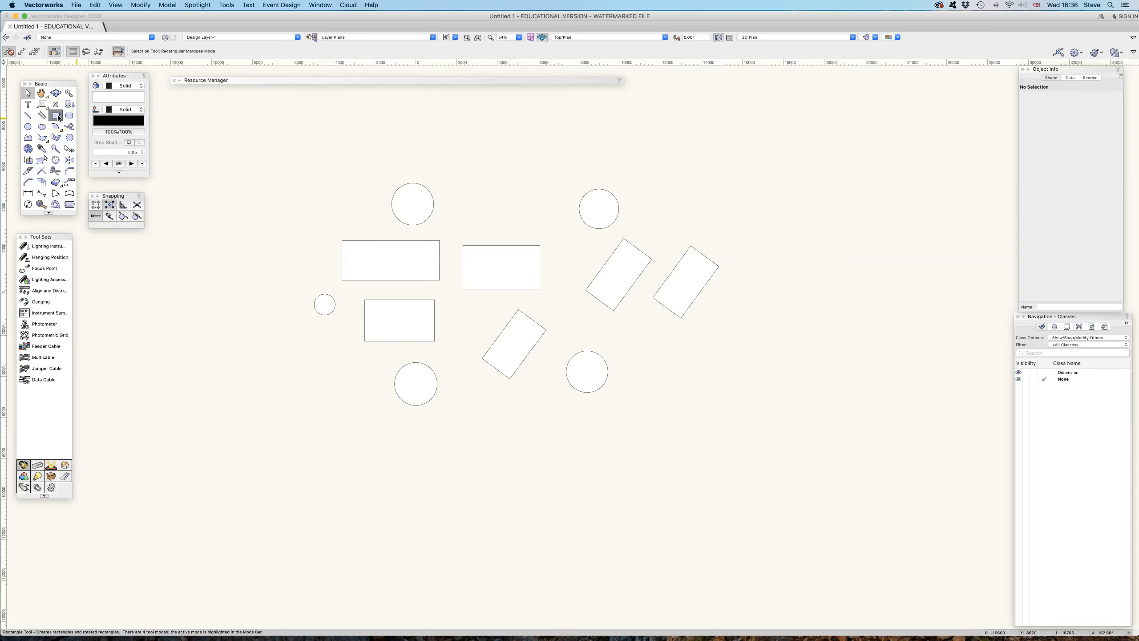
Rearrange the upper shapes with the Selection tool so the two unrotated rectangles sit side by side above the two large circles
click(27, 94)
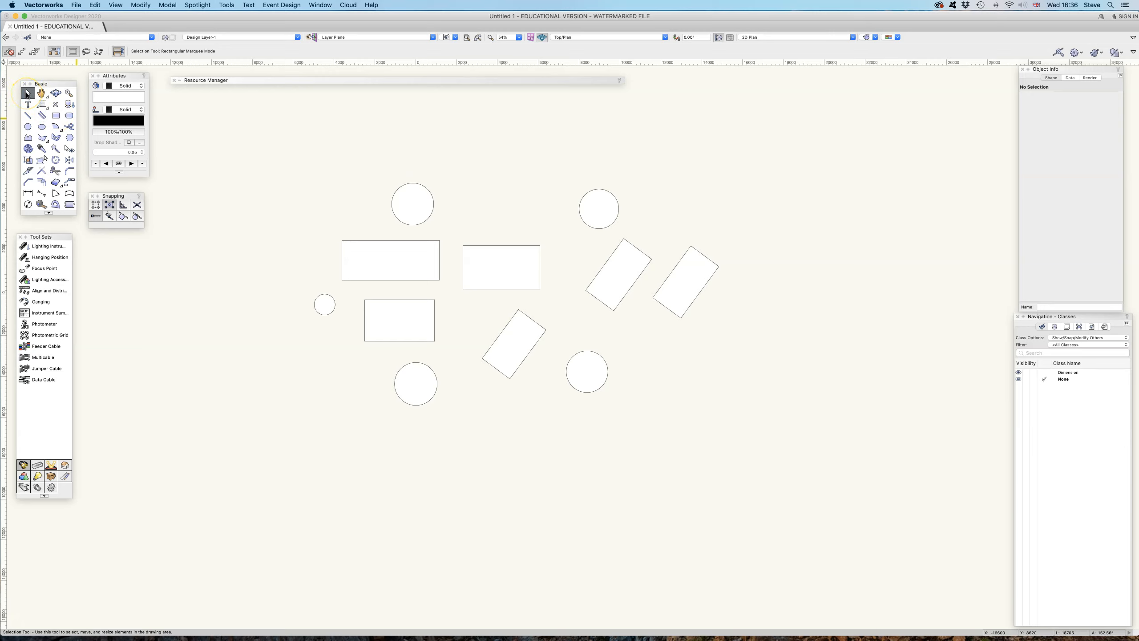
drag(426, 194, 490, 185)
drag(518, 249, 395, 181)
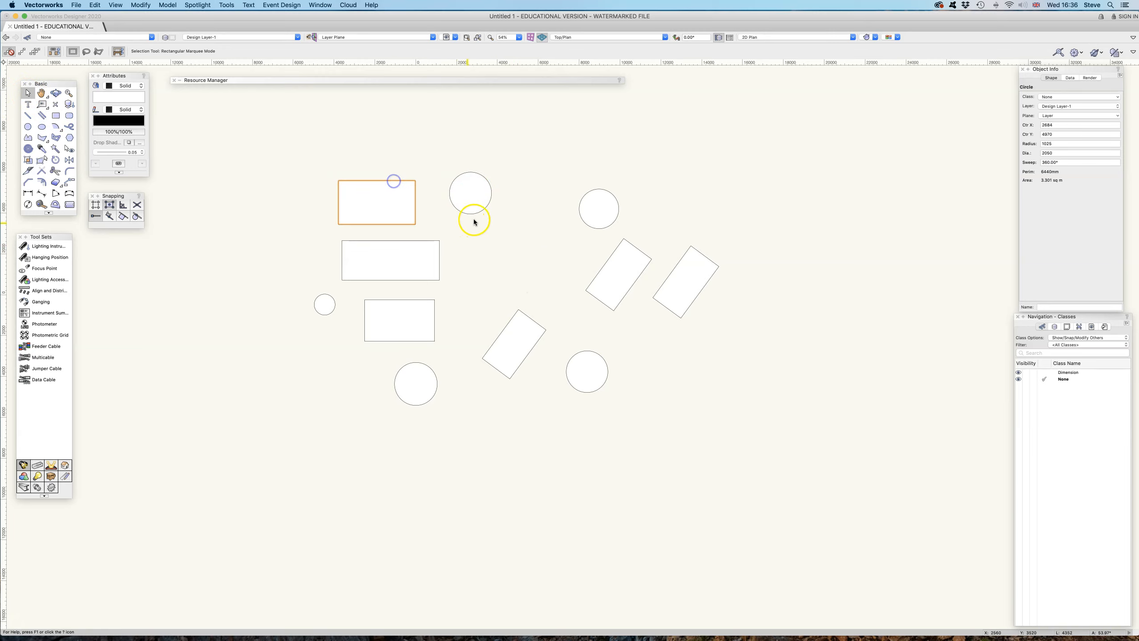
drag(470, 214, 489, 281)
drag(440, 246, 533, 190)
drag(578, 220, 382, 266)
drag(580, 217, 389, 267)
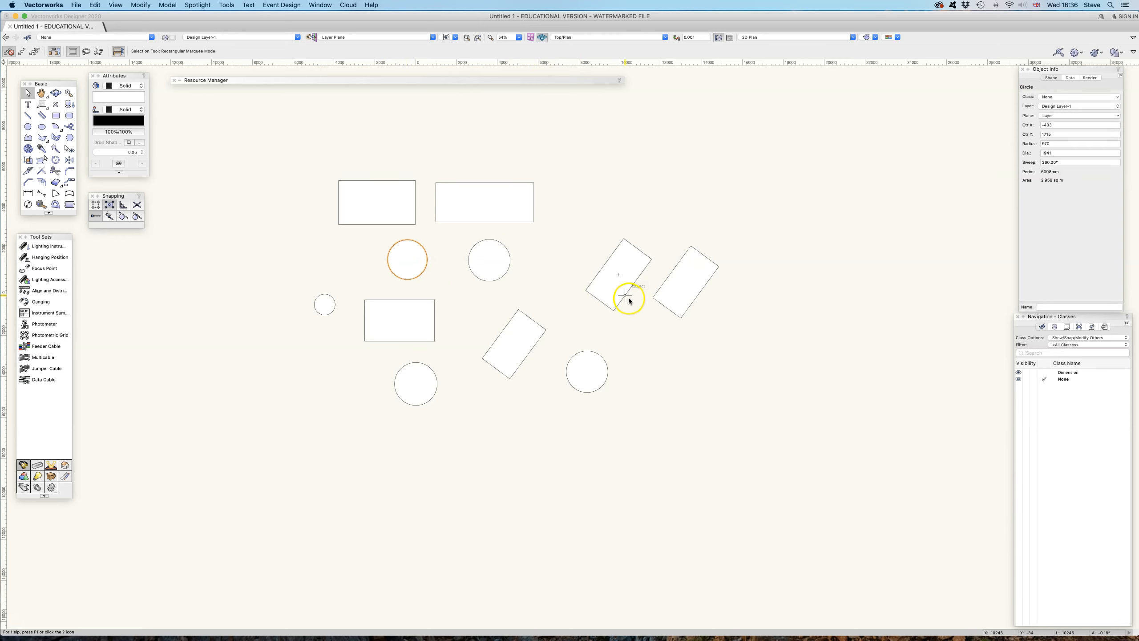
Select the two upper rectangles and the left circle beneath them together
click(389, 179)
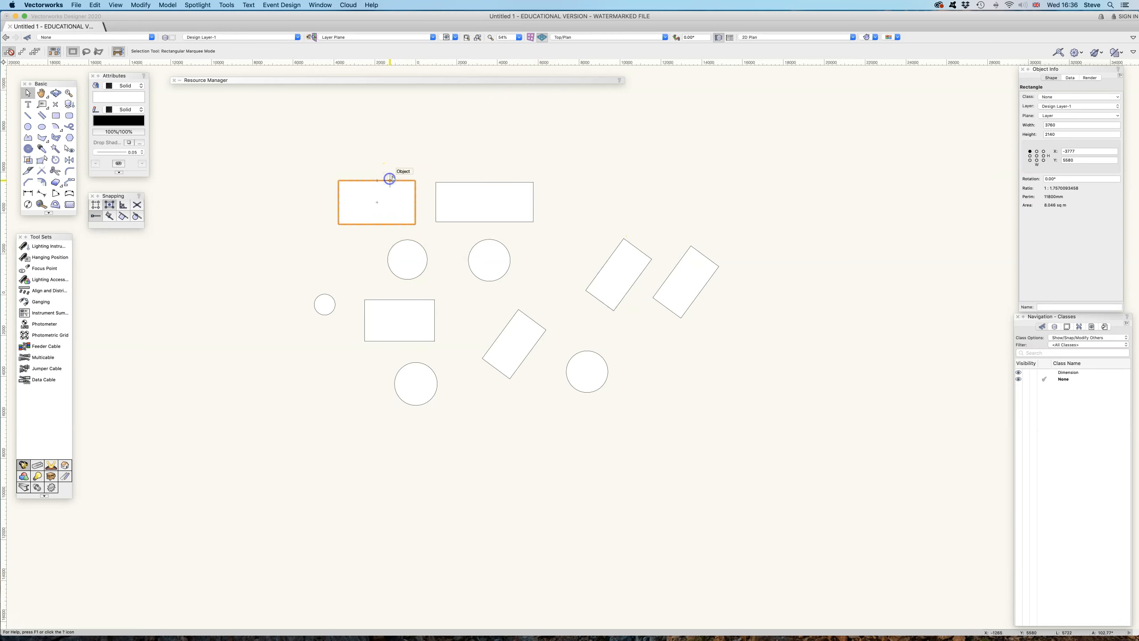
shift+click(417, 245)
shift+click(460, 221)
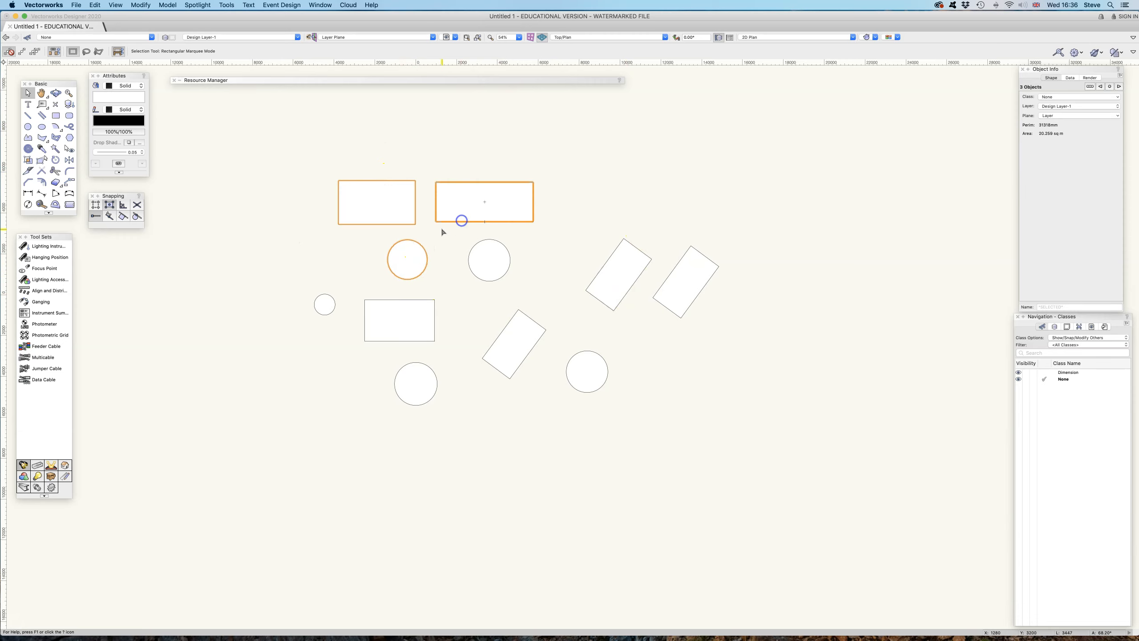
Clear the selection and use Lasso Marquee Mode to select the two upper rectangles, the two circles below and the unrotated rectangle under them
click(596, 154)
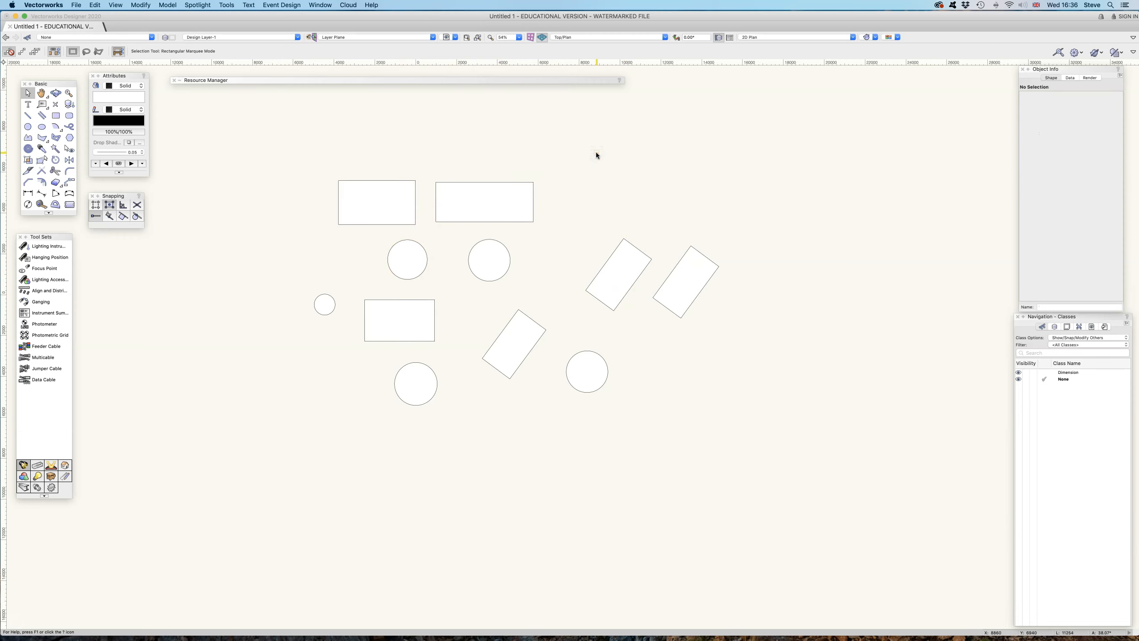
click(87, 52)
drag(321, 166, 325, 173)
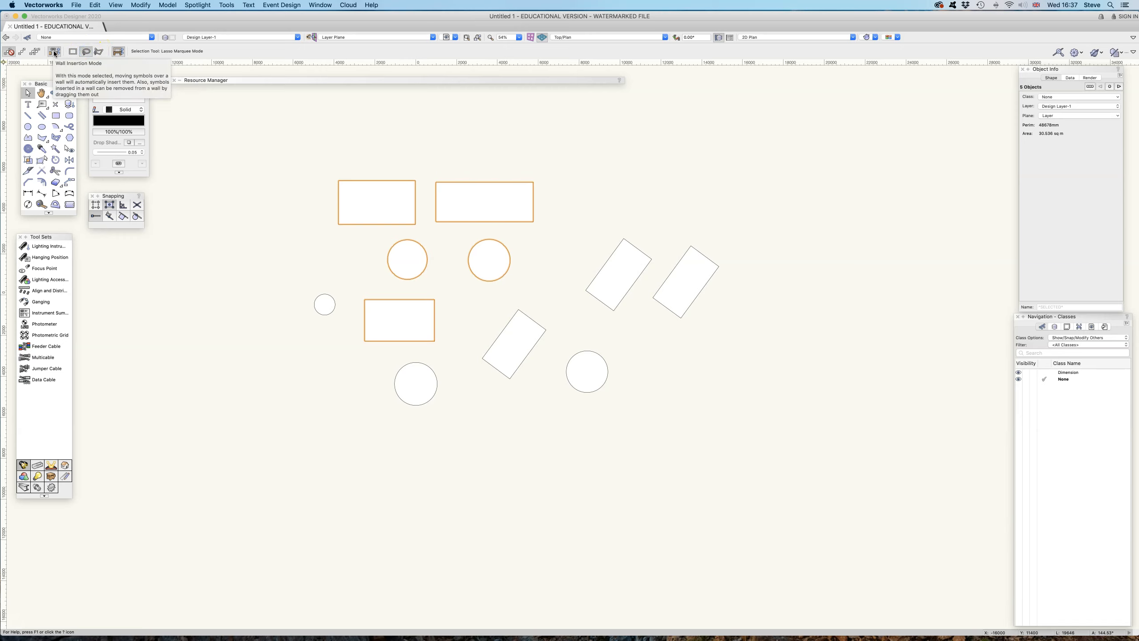
Outline the two rotated rectangles on the right in Polygonal Marquee Mode to select them, and clear the selection
click(96, 53)
click(312, 204)
click(552, 176)
click(573, 206)
click(696, 221)
click(740, 261)
click(699, 333)
click(577, 327)
click(552, 177)
click(549, 231)
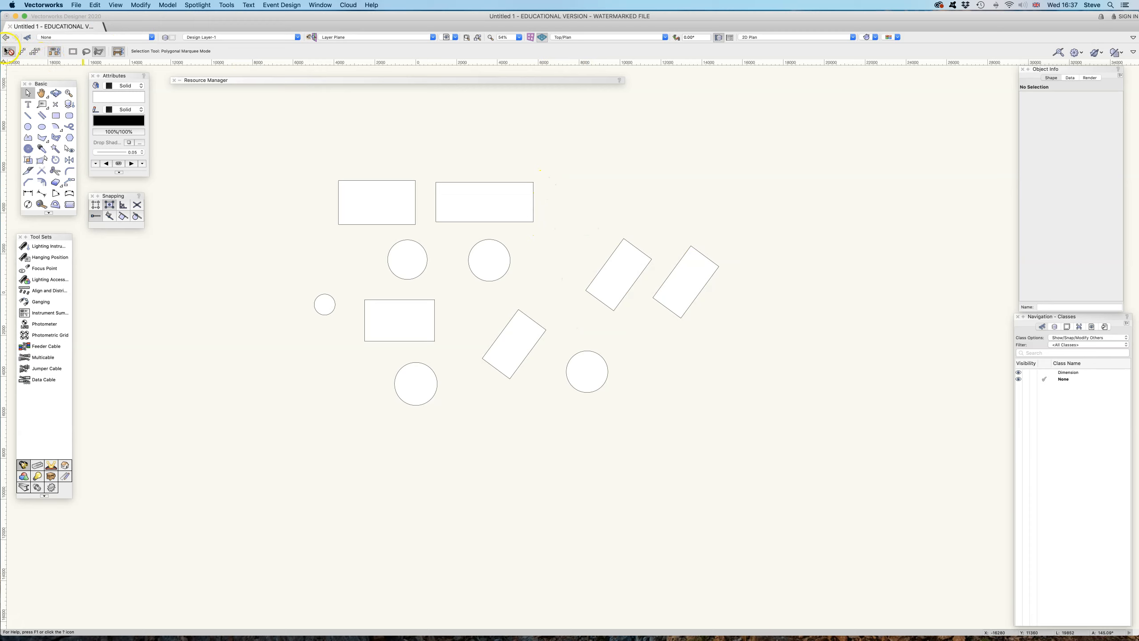
Select the two upper rectangles and the two circles directly beneath them together
click(363, 181)
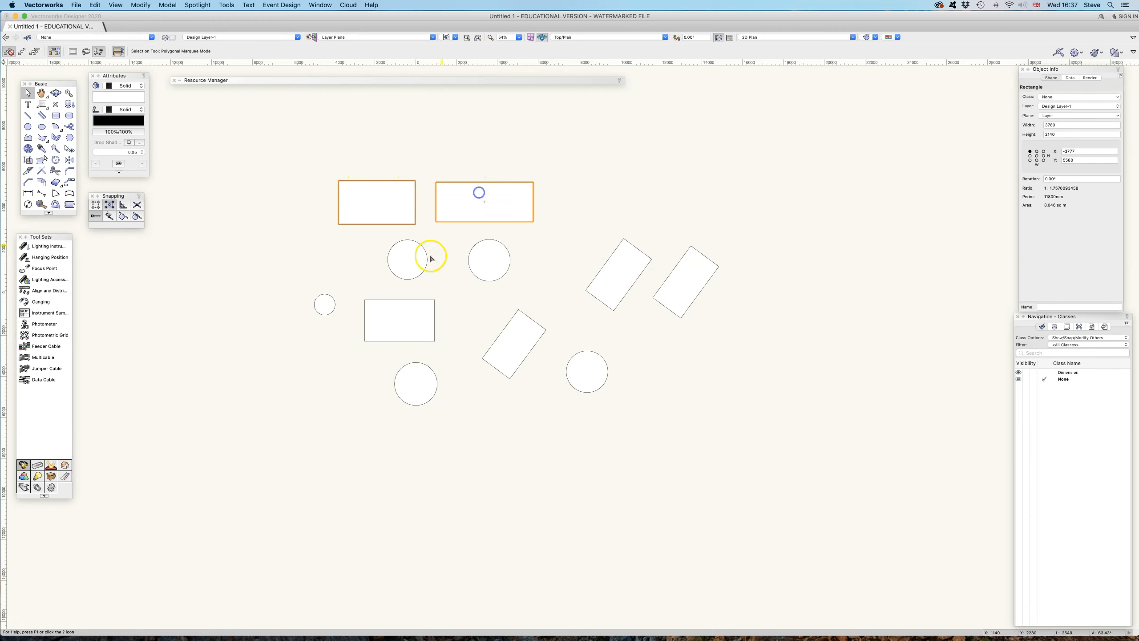
shift+click(436, 187)
shift+click(470, 250)
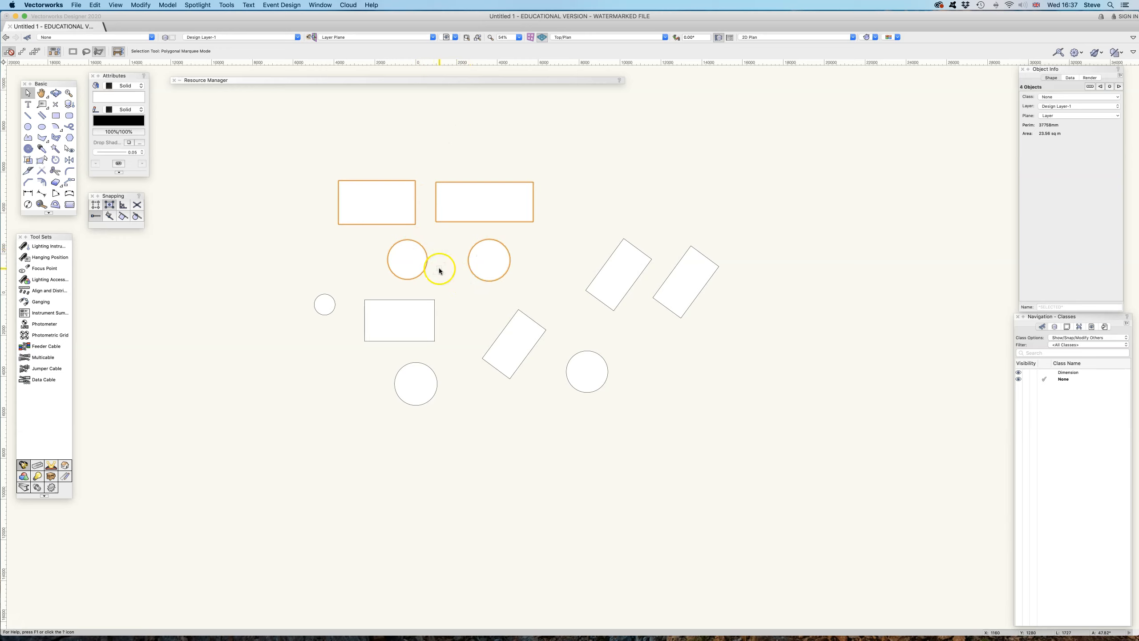